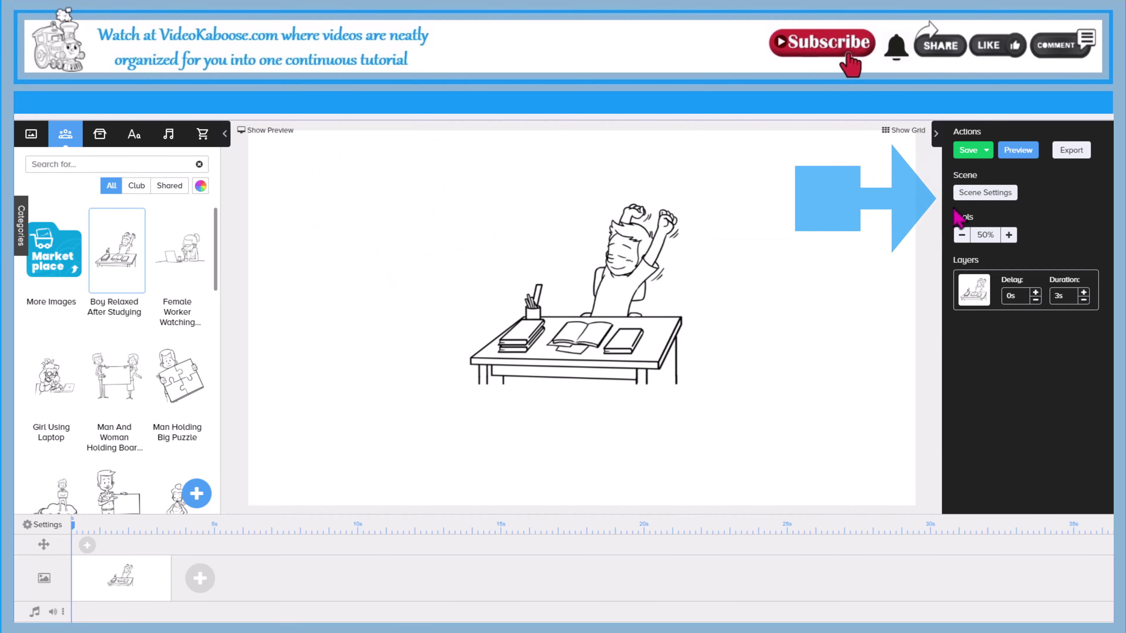
Step: Set the exit animation of the first scene to none in its scene settings and apply it
click(985, 192)
click(669, 251)
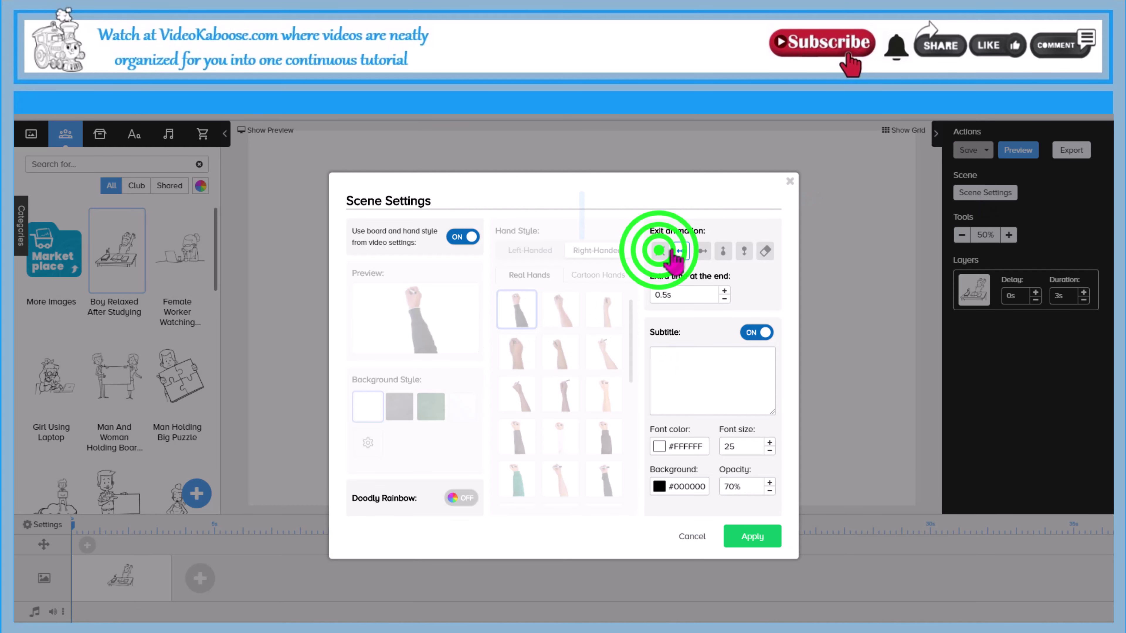
click(741, 537)
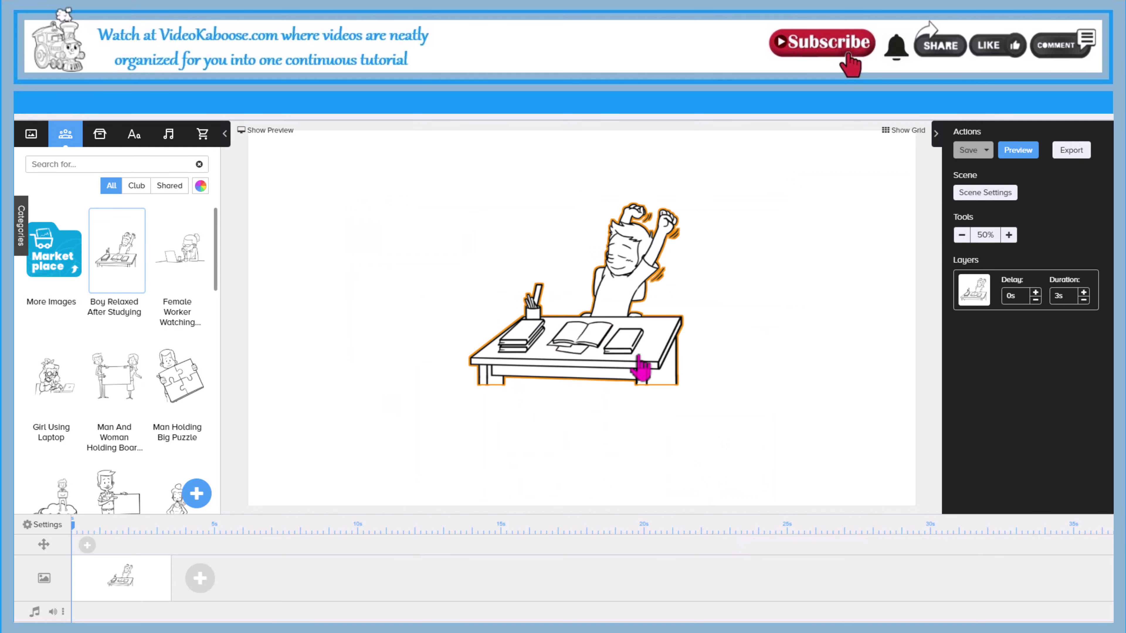
Step: Enlarge the boy-at-desk drawing in the first scene to about 2423 by 2139 px, nearly filling the canvas height
click(641, 368)
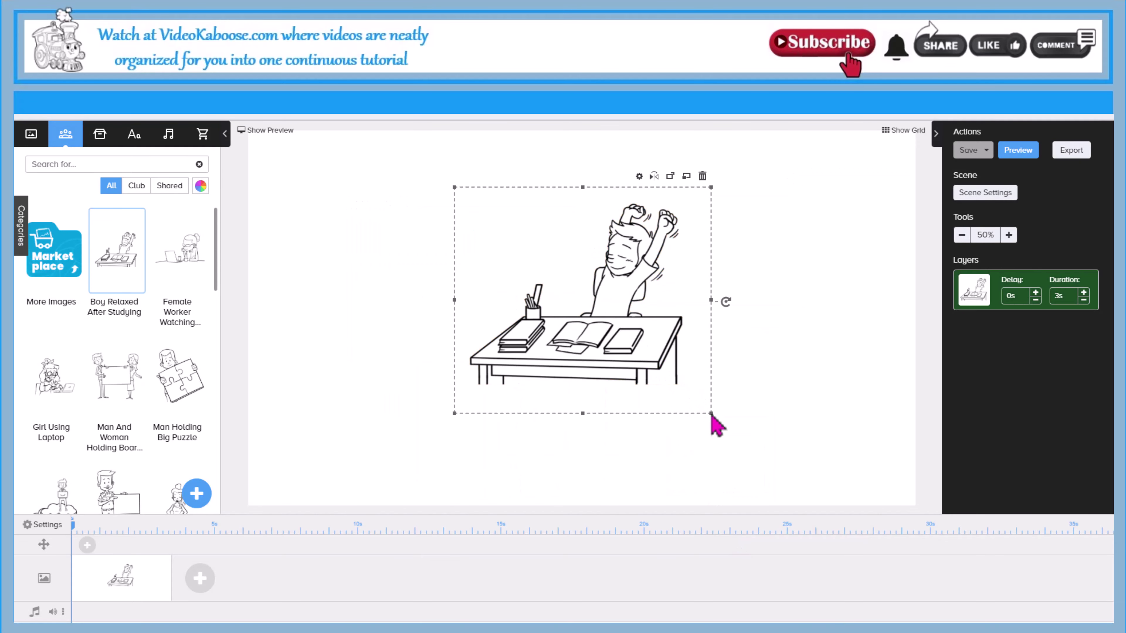
drag(712, 414, 811, 505)
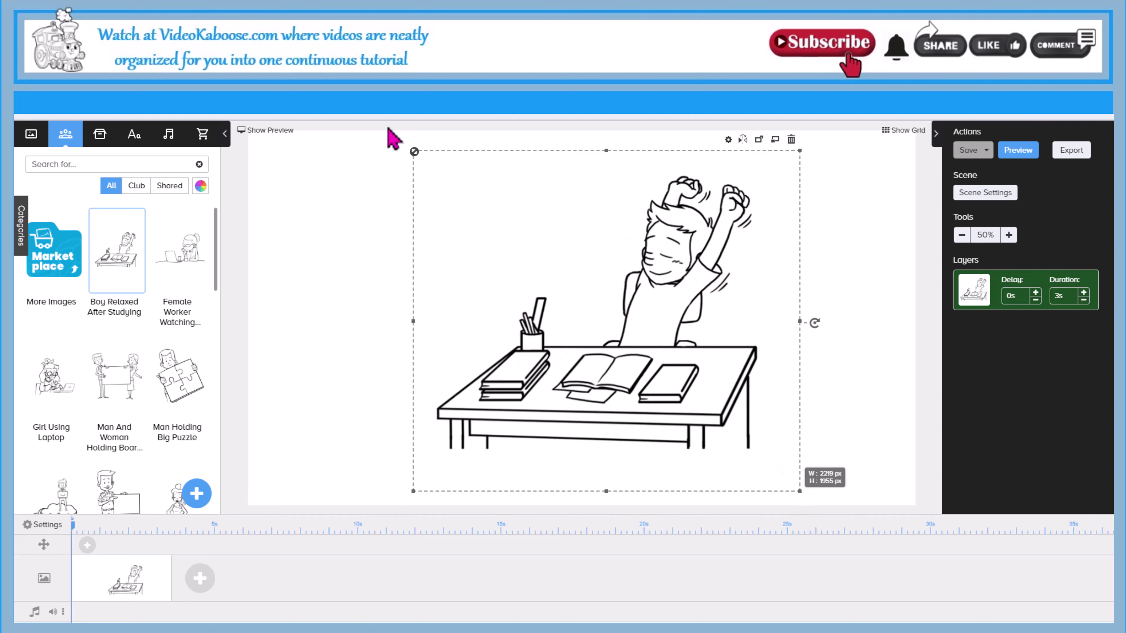
drag(393, 138, 394, 133)
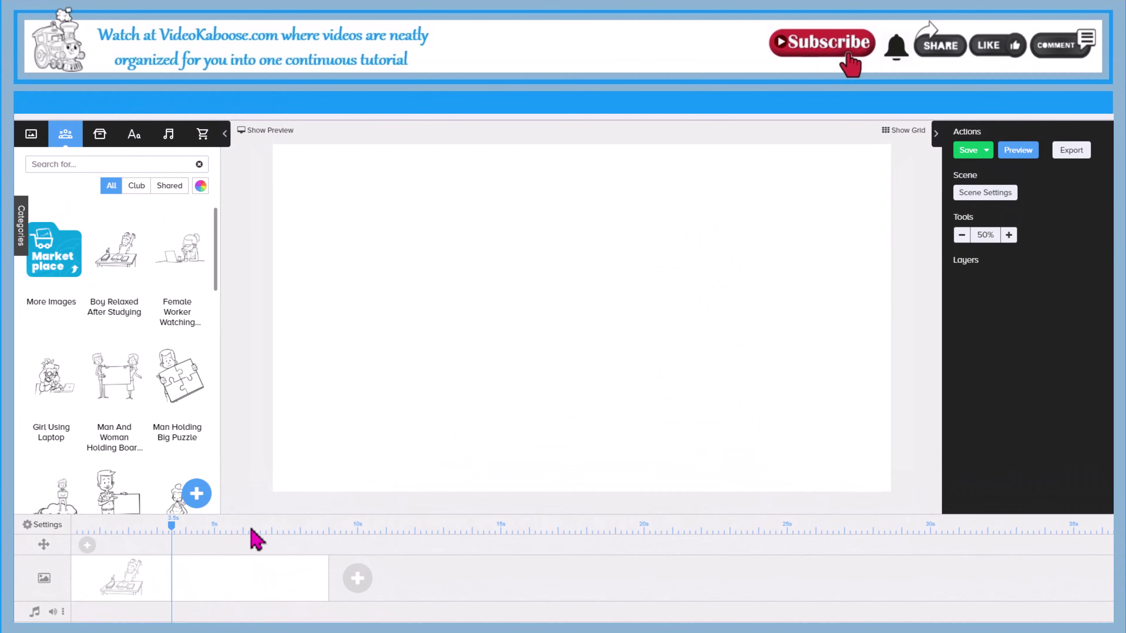
Step: Add the Doodly Rainbow version of Boy Relaxed After Studying to the second scene and apply no exit animation to that scene
click(200, 185)
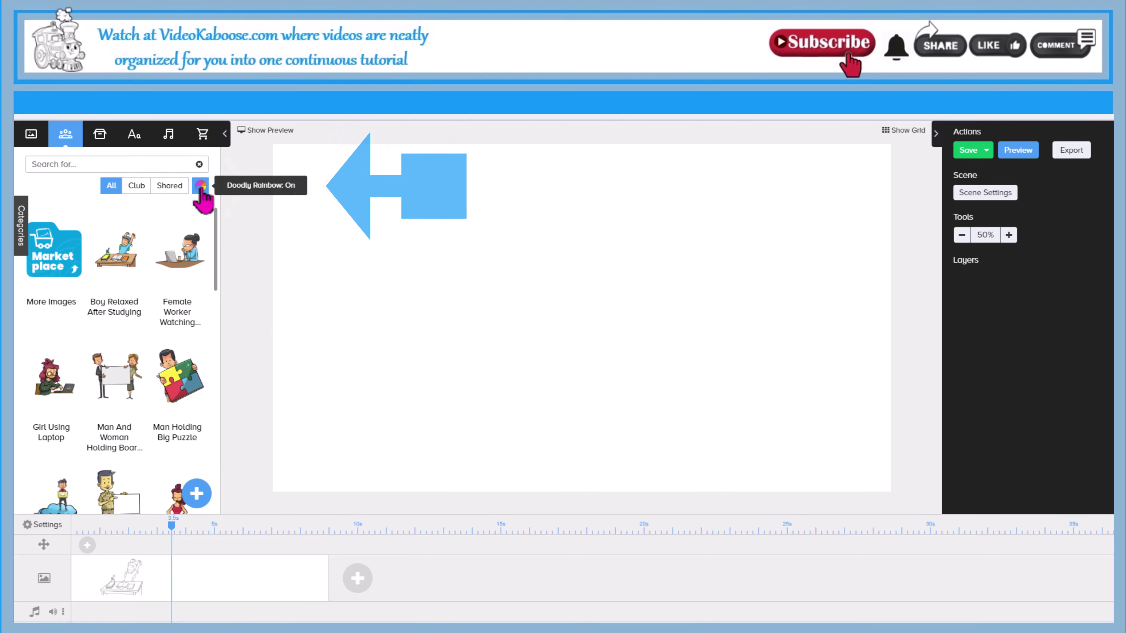
click(118, 260)
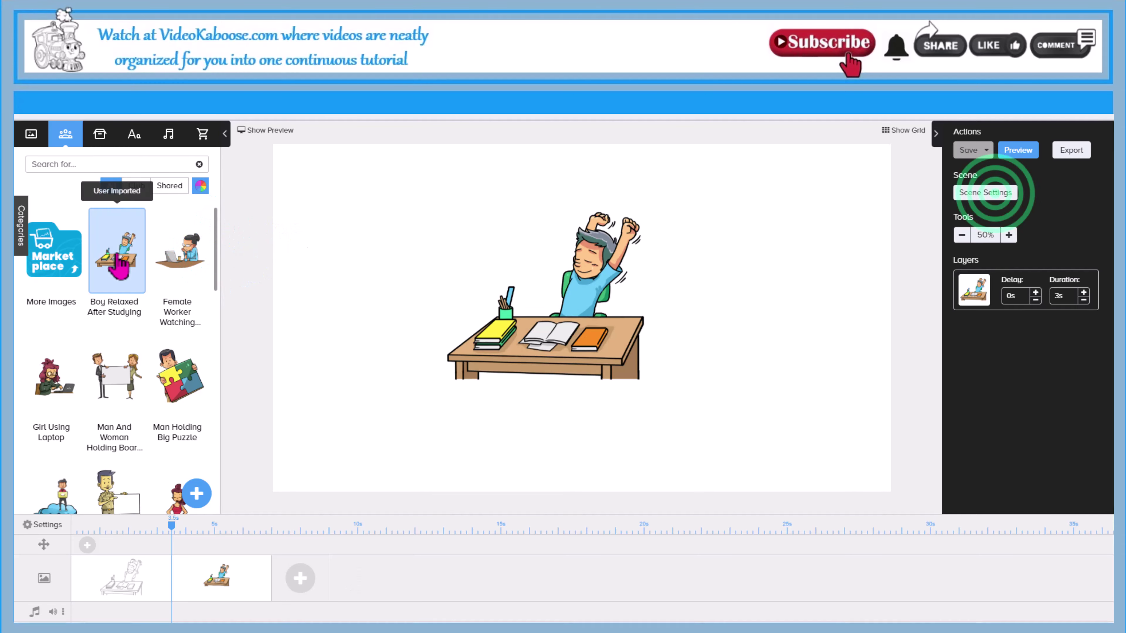
click(998, 195)
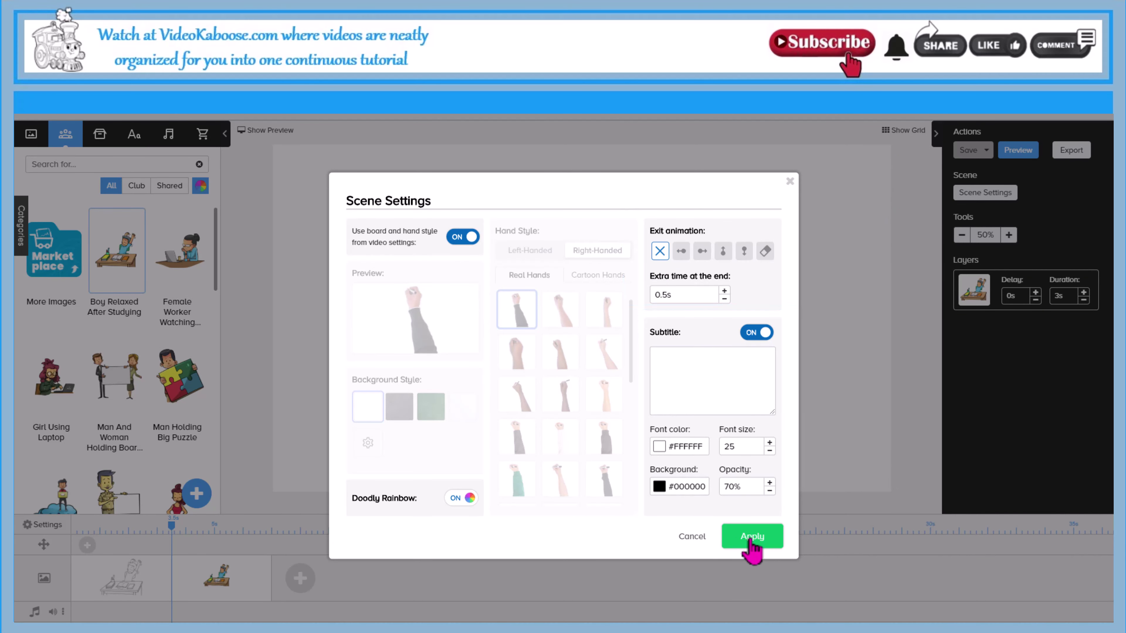
click(752, 538)
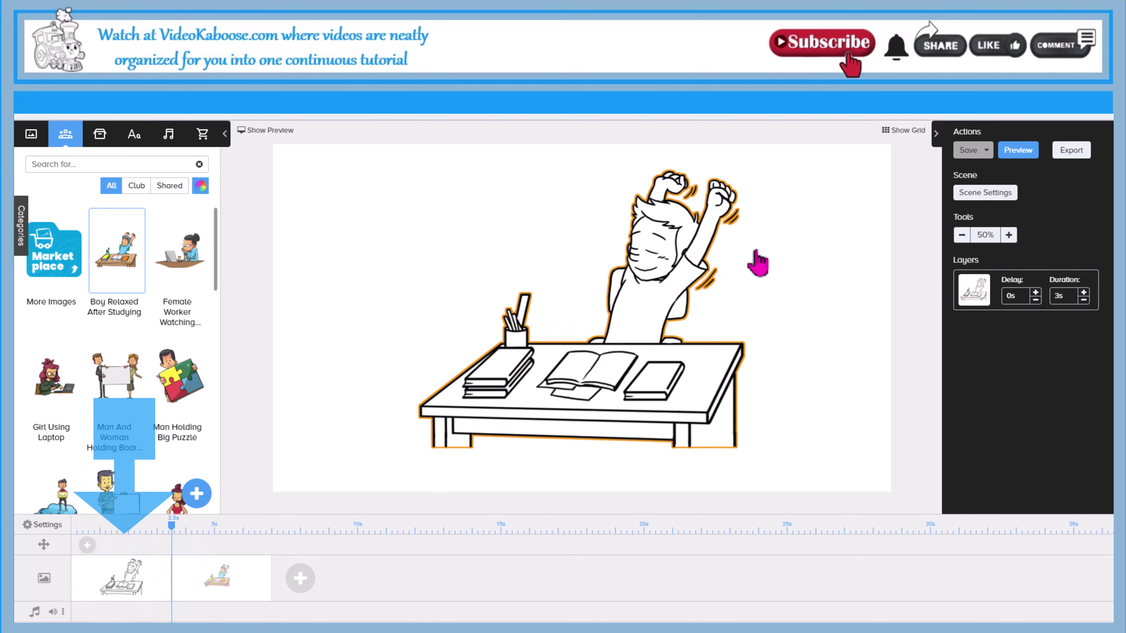
Step: Set the coloured boy image to X 763, Y 4 and width 2423, matching the black-and-white drawing in the first scene
click(757, 255)
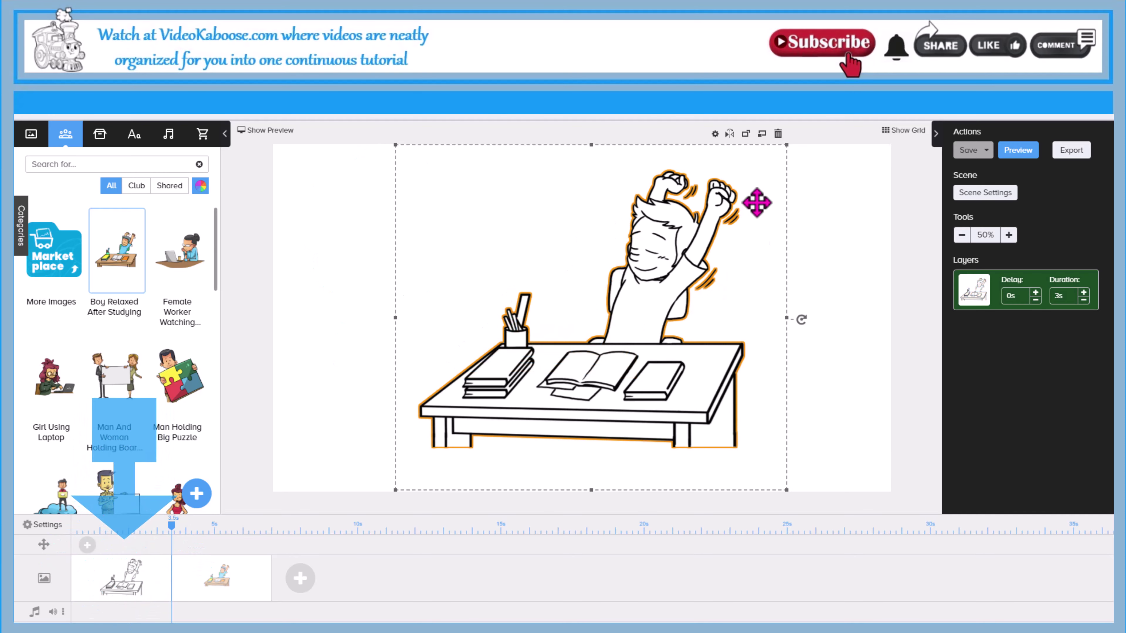
click(714, 134)
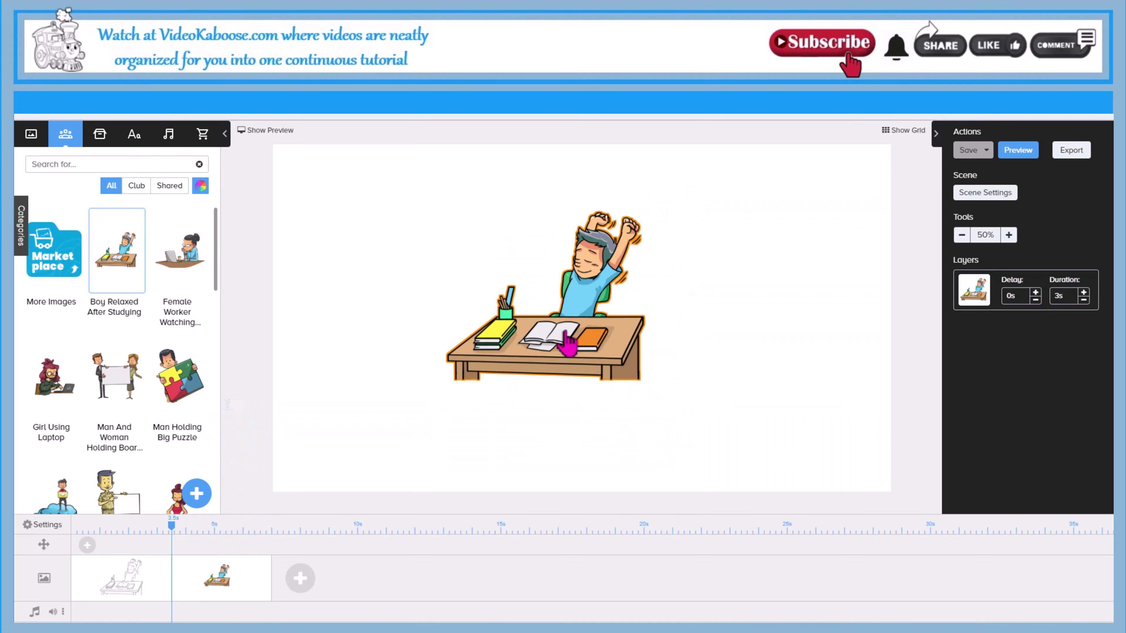
click(569, 344)
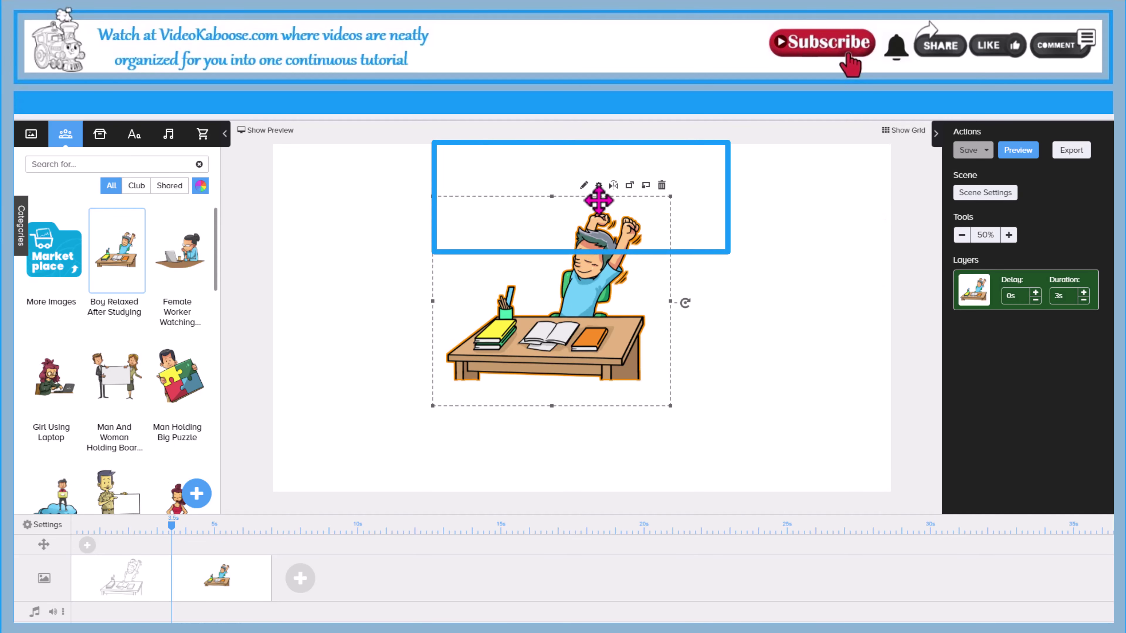
click(599, 186)
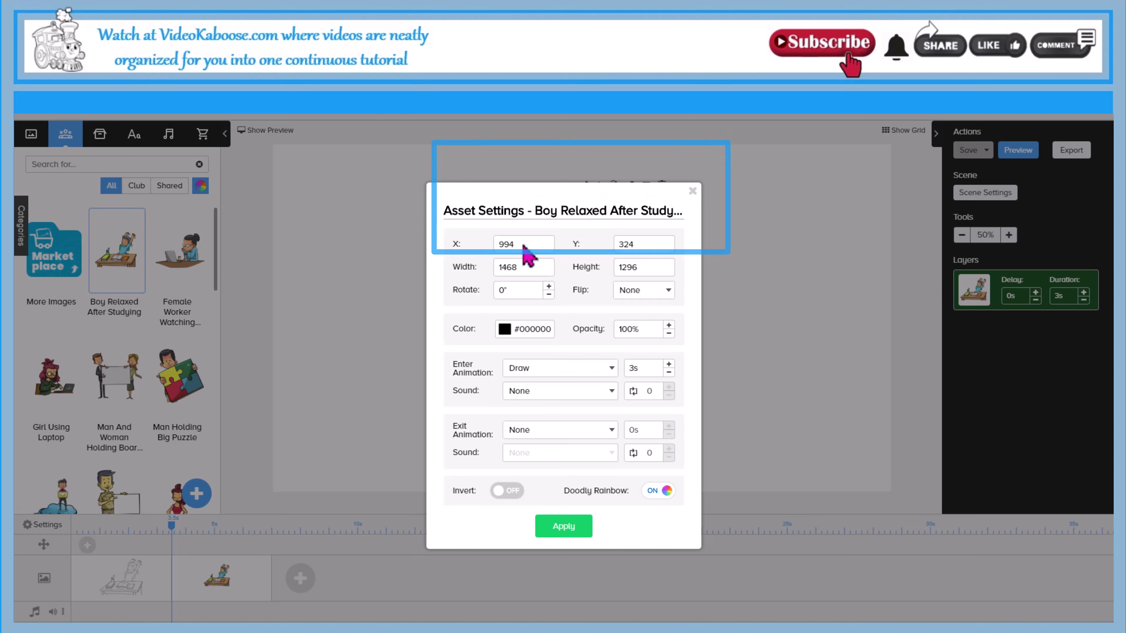
double_click(494, 245)
text(763)
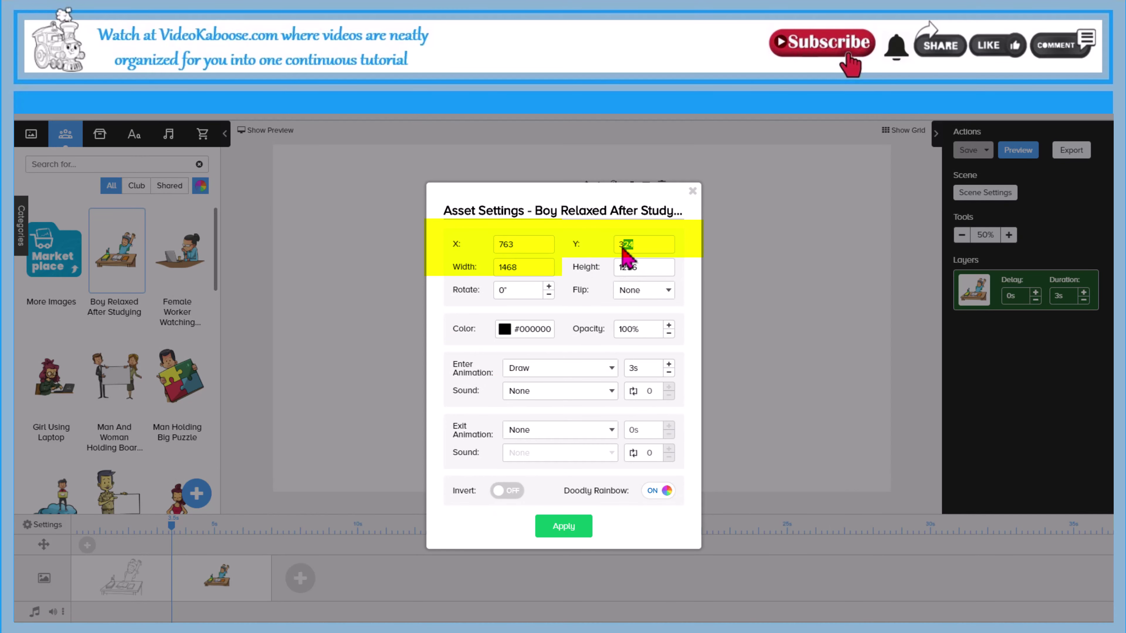
double_click(624, 245)
text(4)
double_click(493, 266)
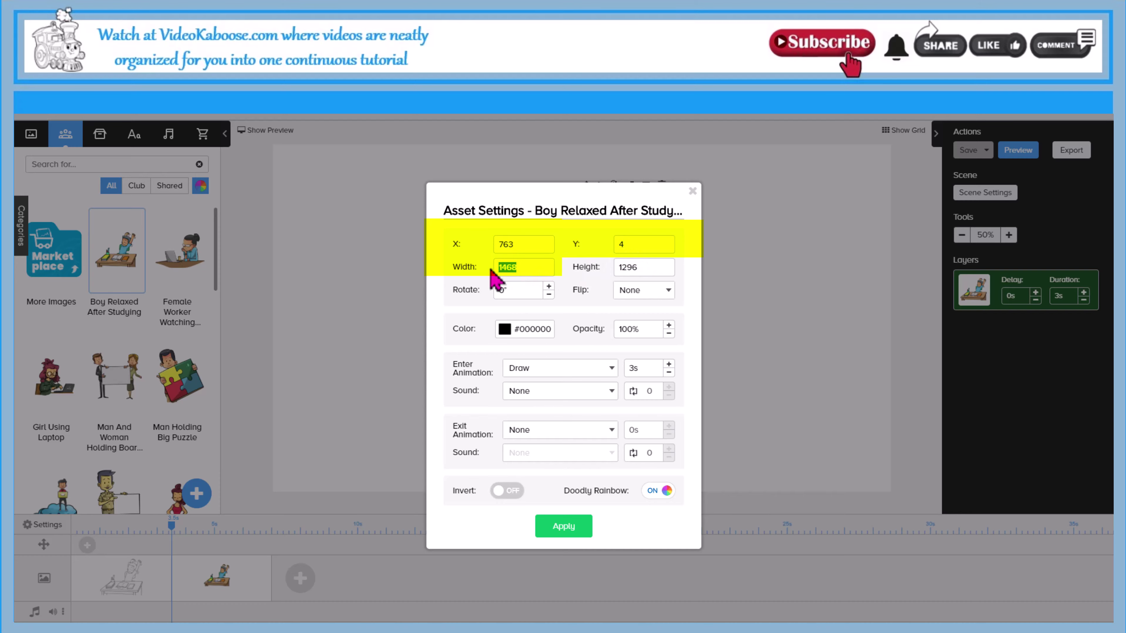
text(2423)
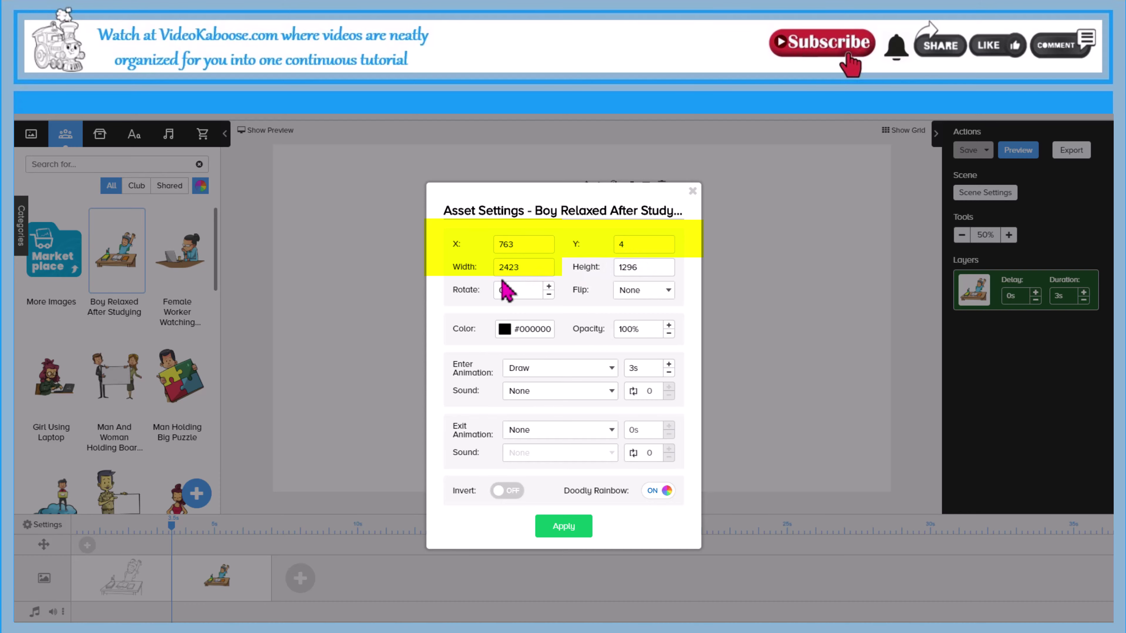
click(566, 528)
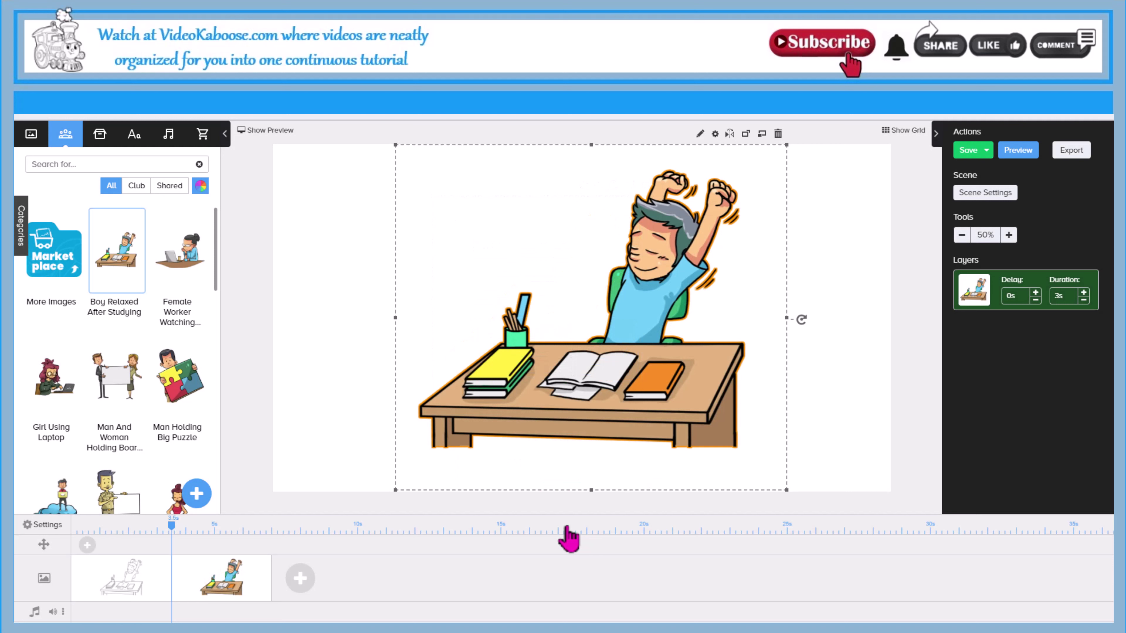
Step: Copy the black-and-white boy drawing from the first scene and paste it into a new third scene
click(131, 604)
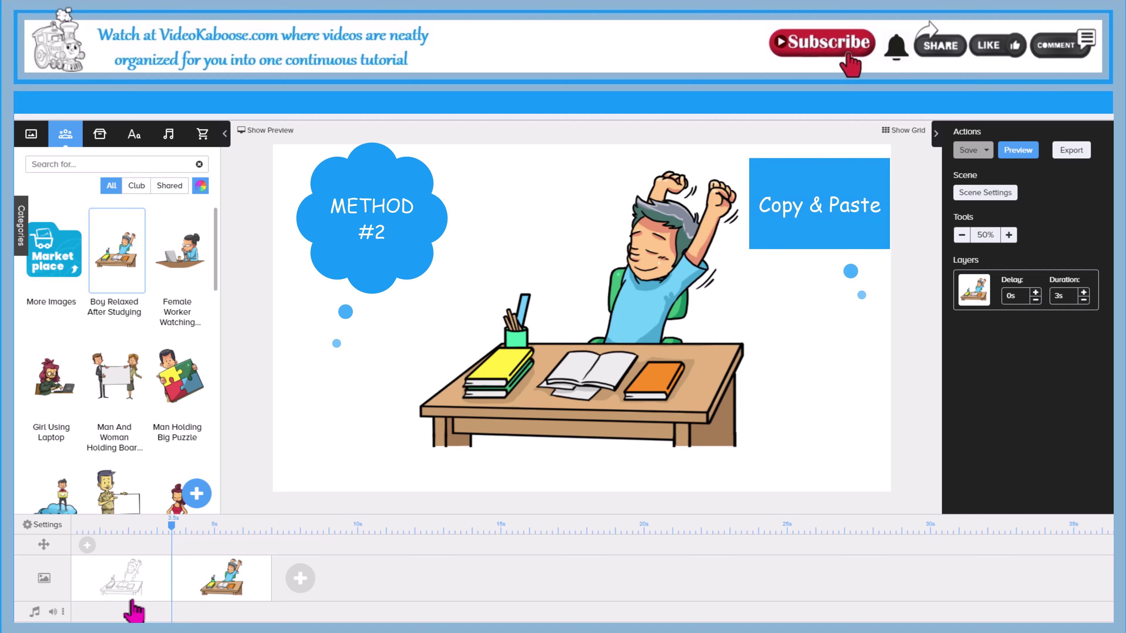
click(133, 602)
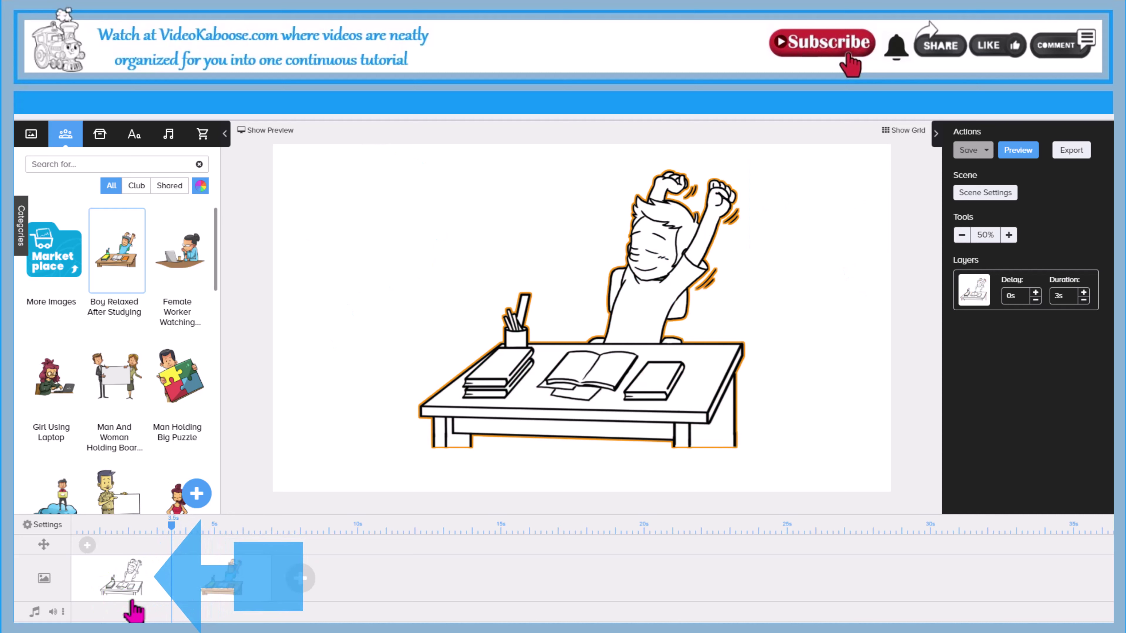
right_click(630, 350)
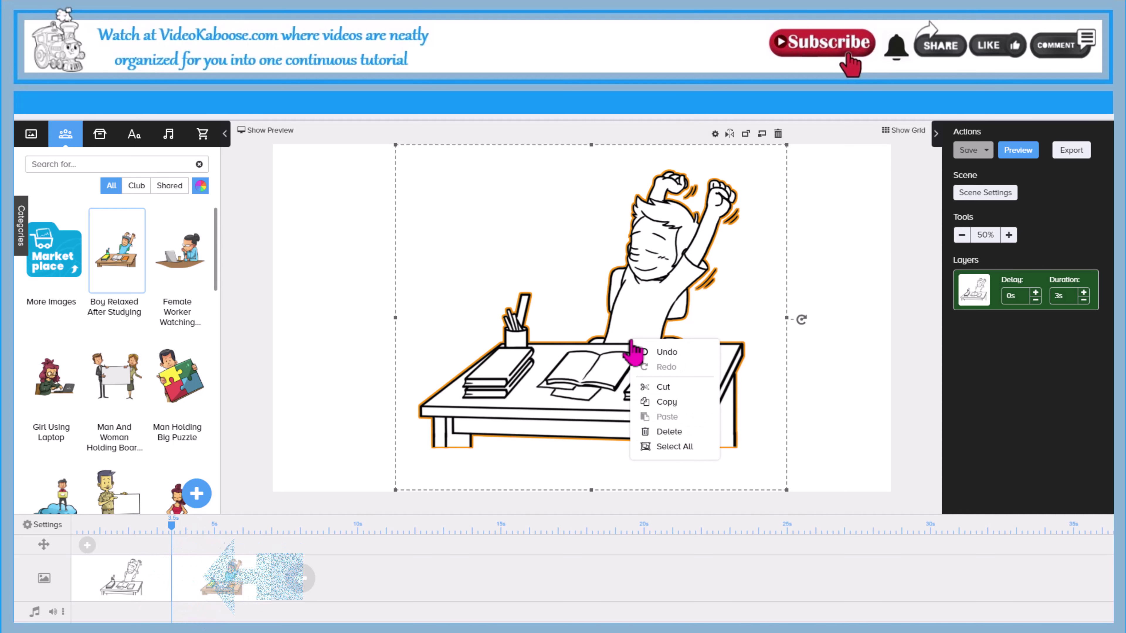
click(665, 403)
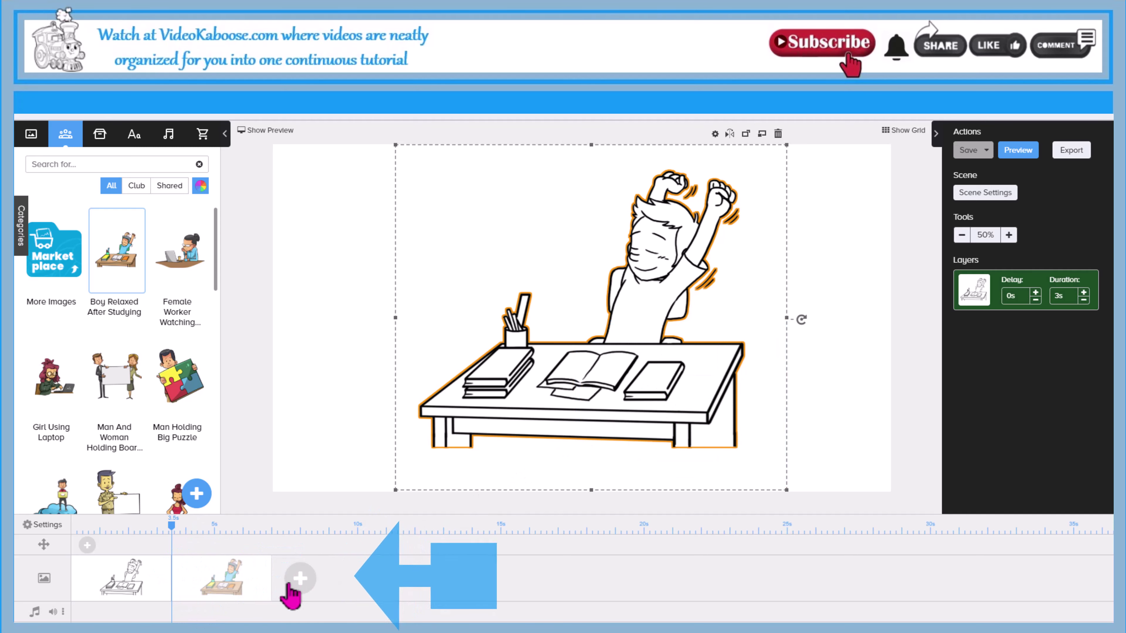
click(300, 579)
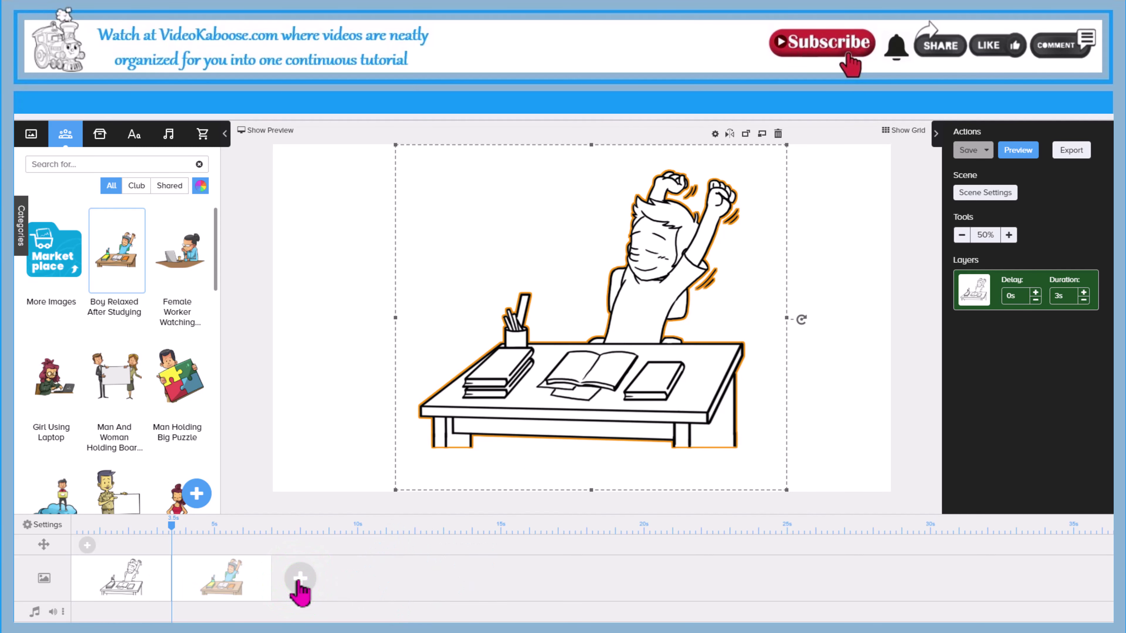
right_click(485, 348)
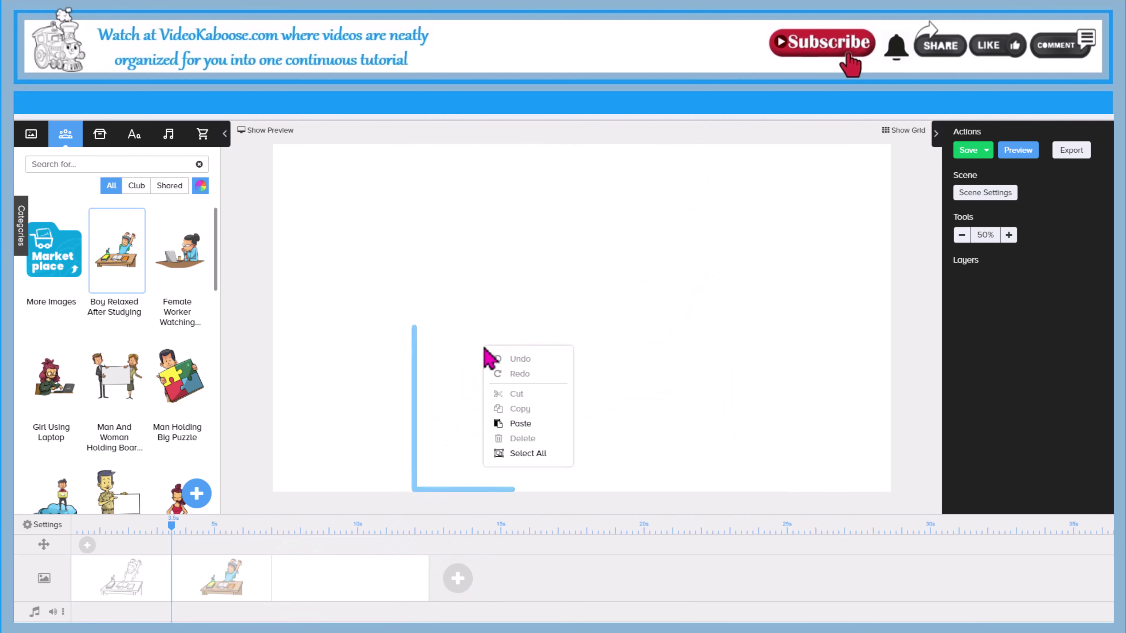
click(520, 424)
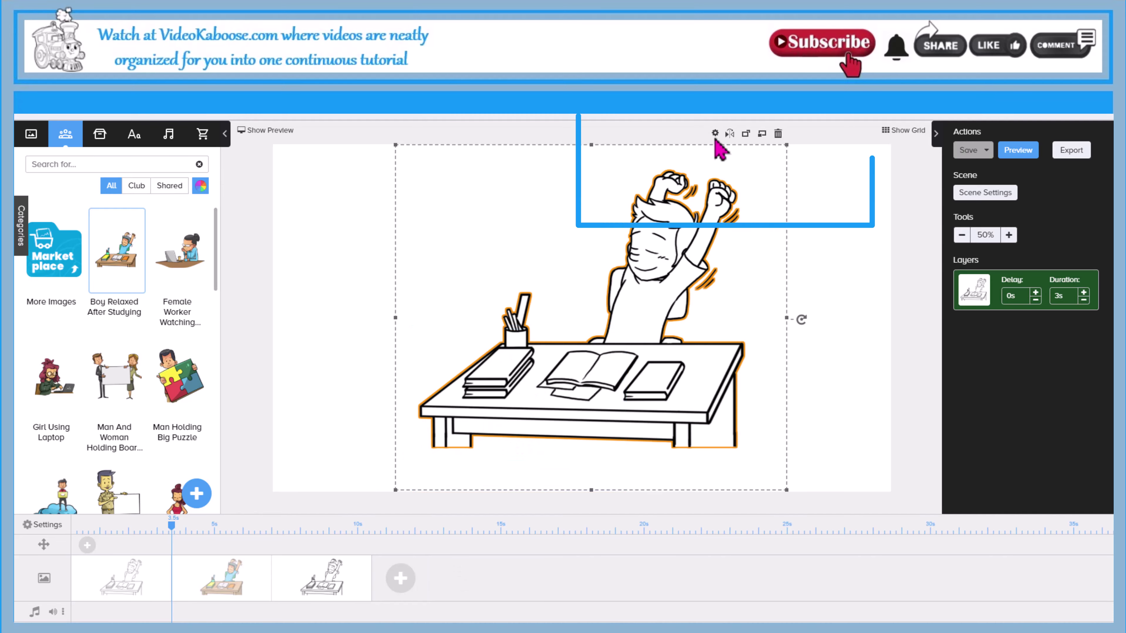
Step: Turn on Doodly Rainbow in the asset settings of the pasted boy drawing in the third scene
click(715, 134)
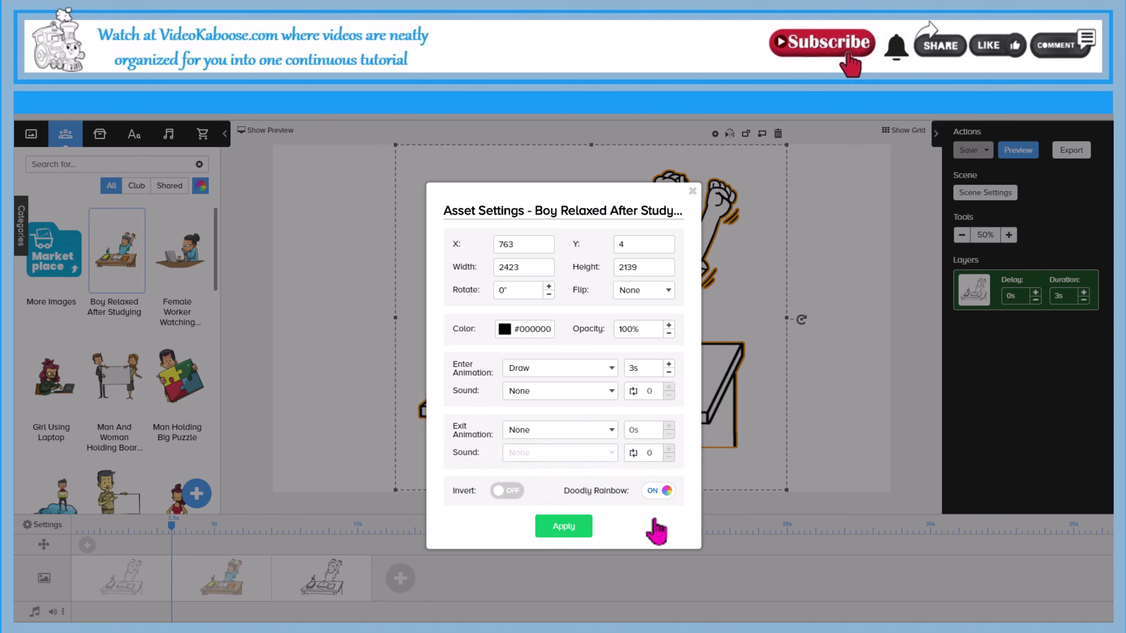
click(579, 533)
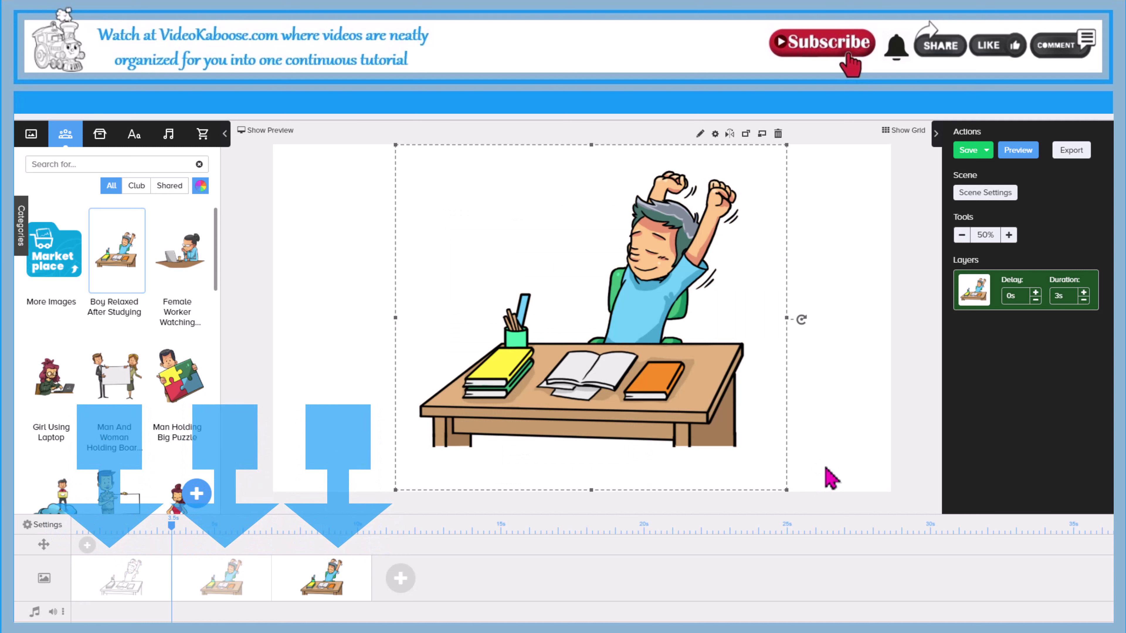
click(831, 479)
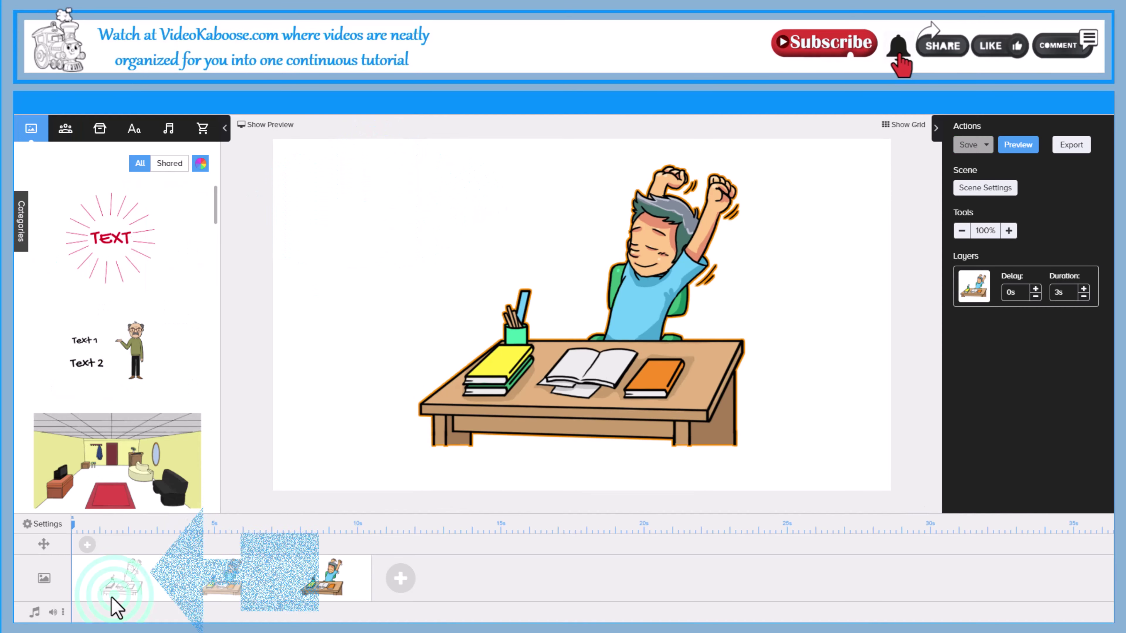
Step: Set the duration of the coloured boy image to 0 s in both the second and third scenes
click(113, 596)
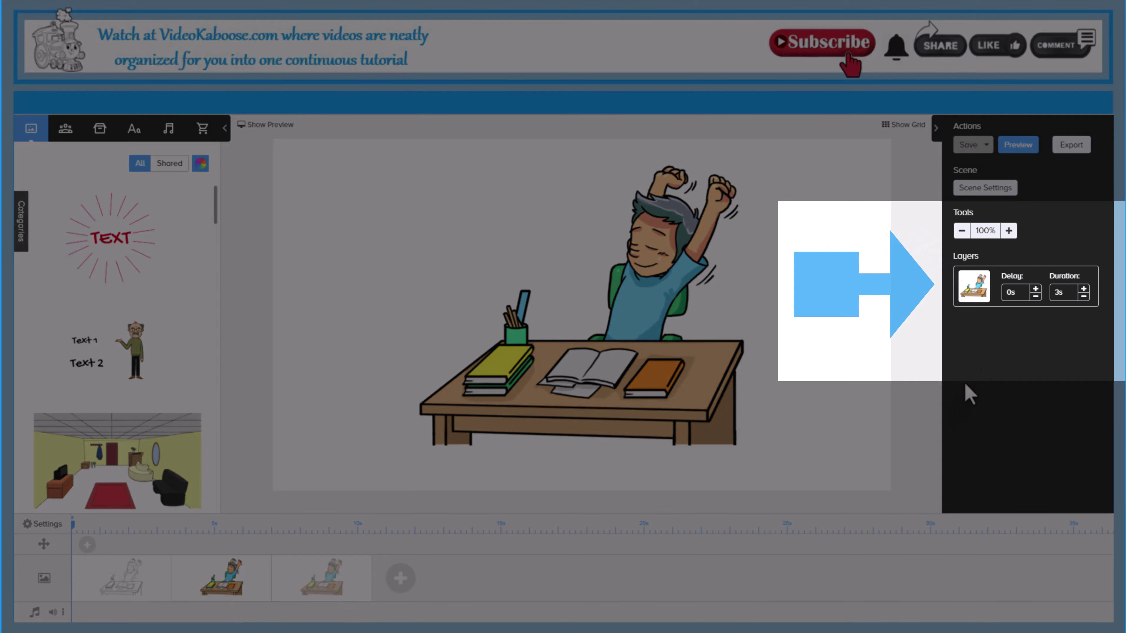
double_click(1060, 294)
text(0)
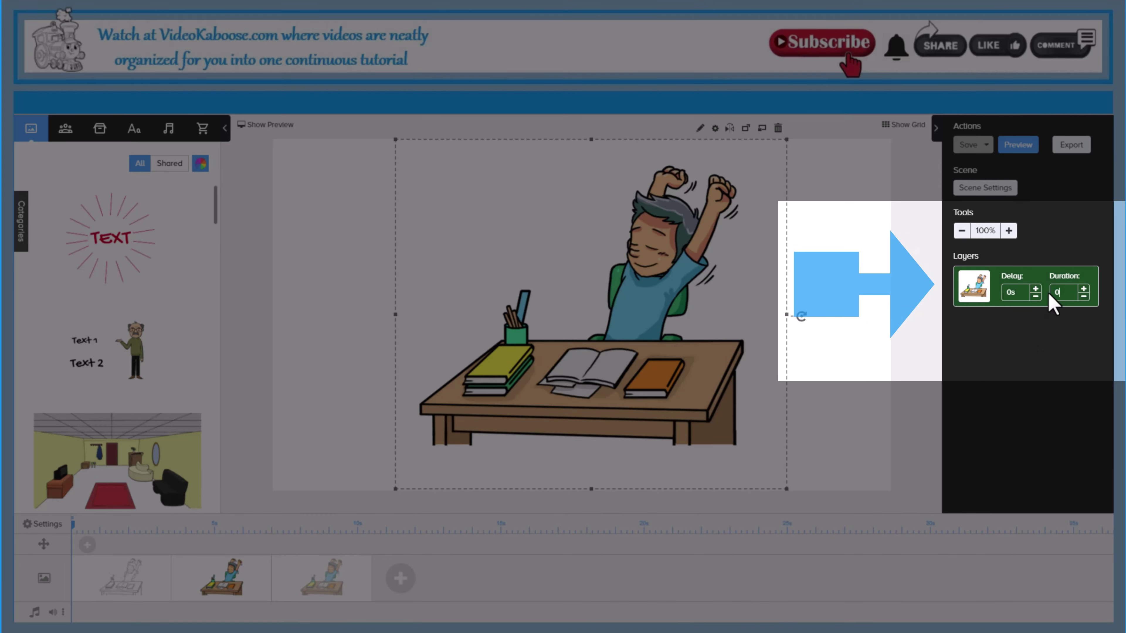
click(1052, 345)
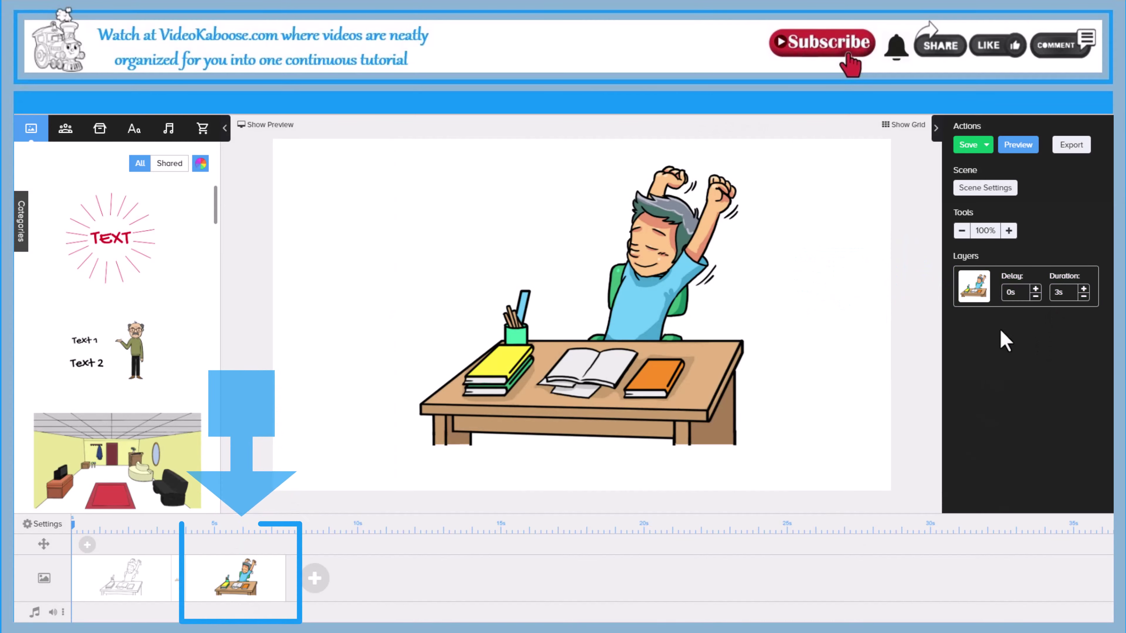
double_click(1062, 293)
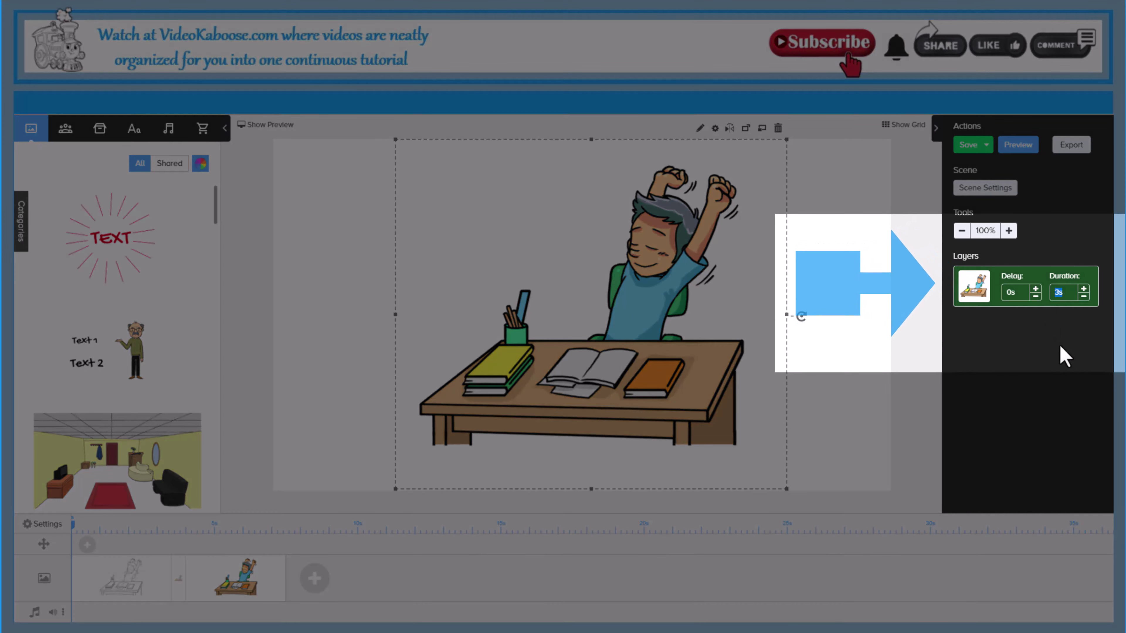
text(0)
click(1060, 346)
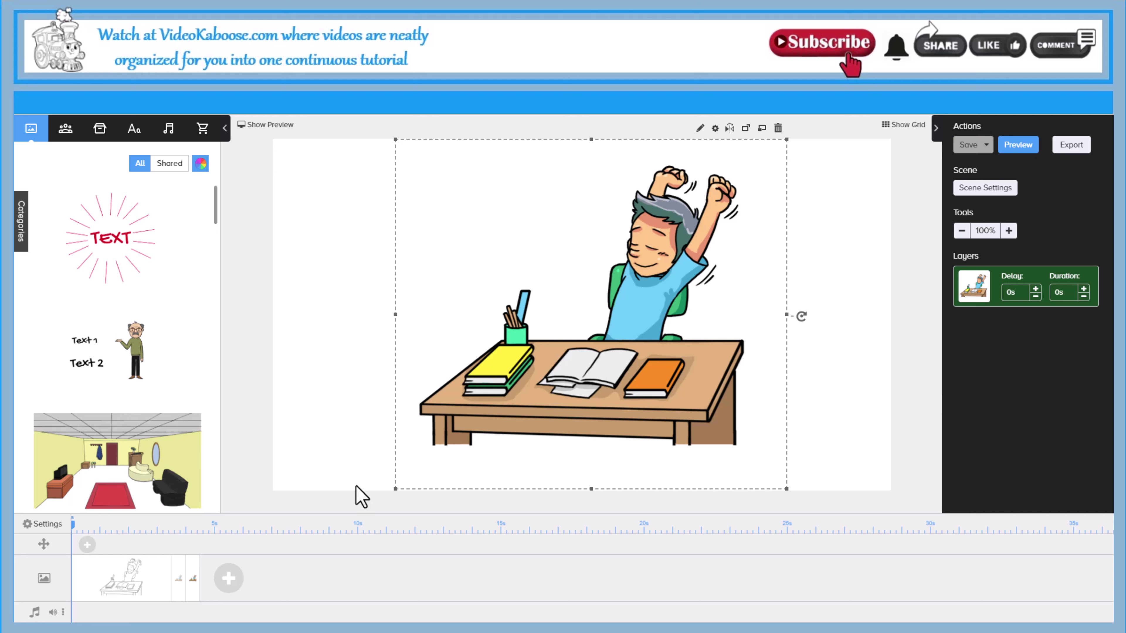
Step: Duplicate the coloured boy scene repeatedly until ten coloured scenes follow the black-and-white scene on the timeline
right_click(192, 591)
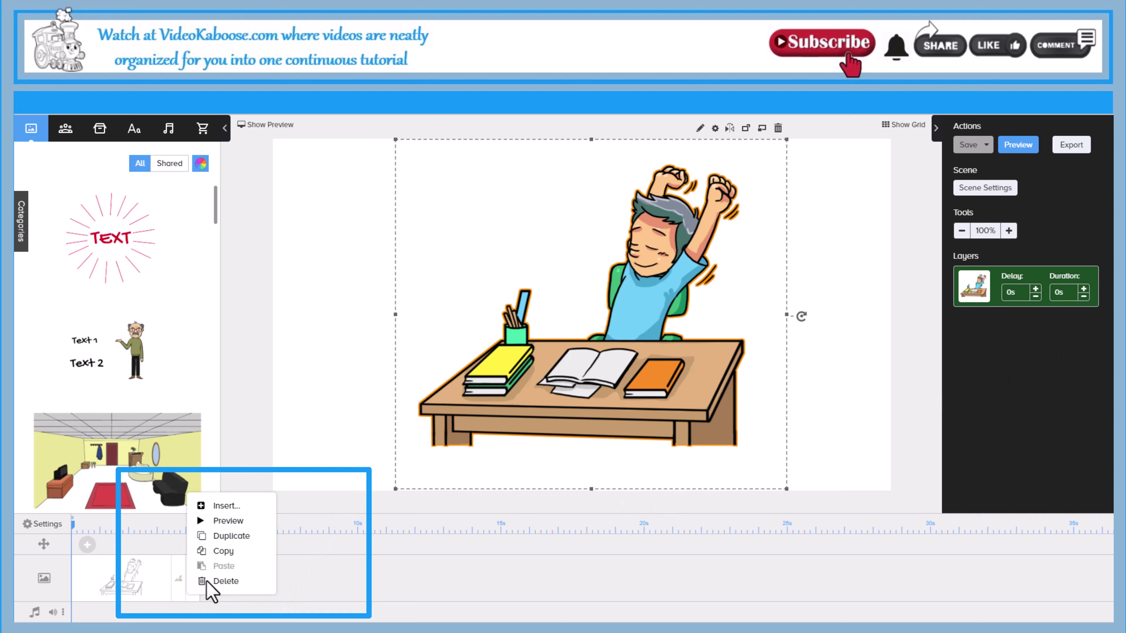
click(215, 535)
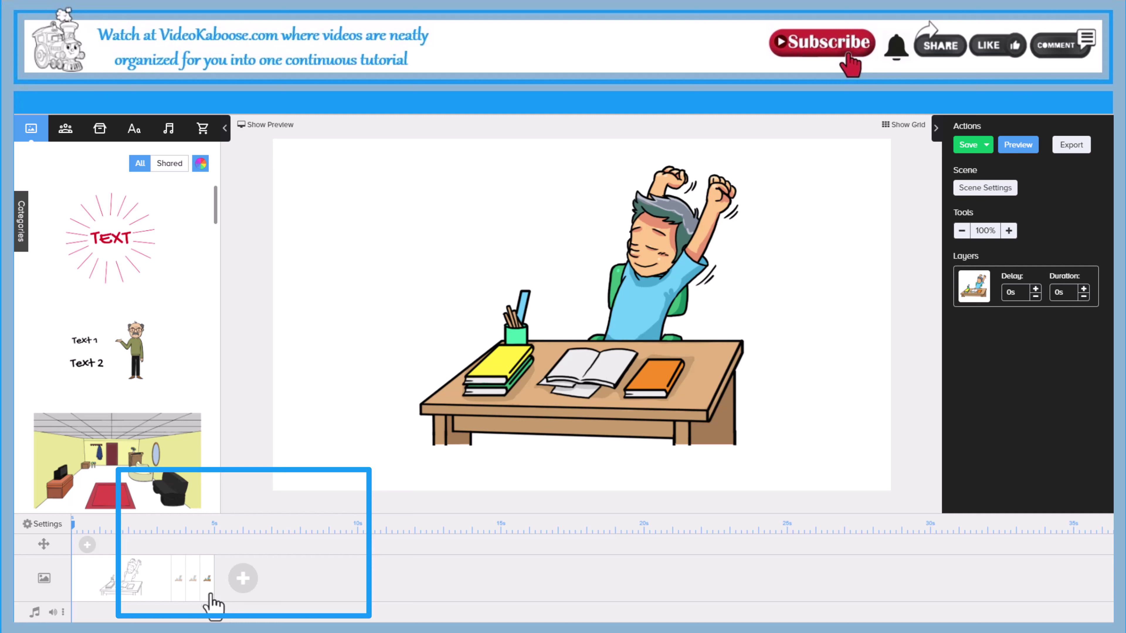
right_click(212, 597)
click(251, 543)
right_click(227, 594)
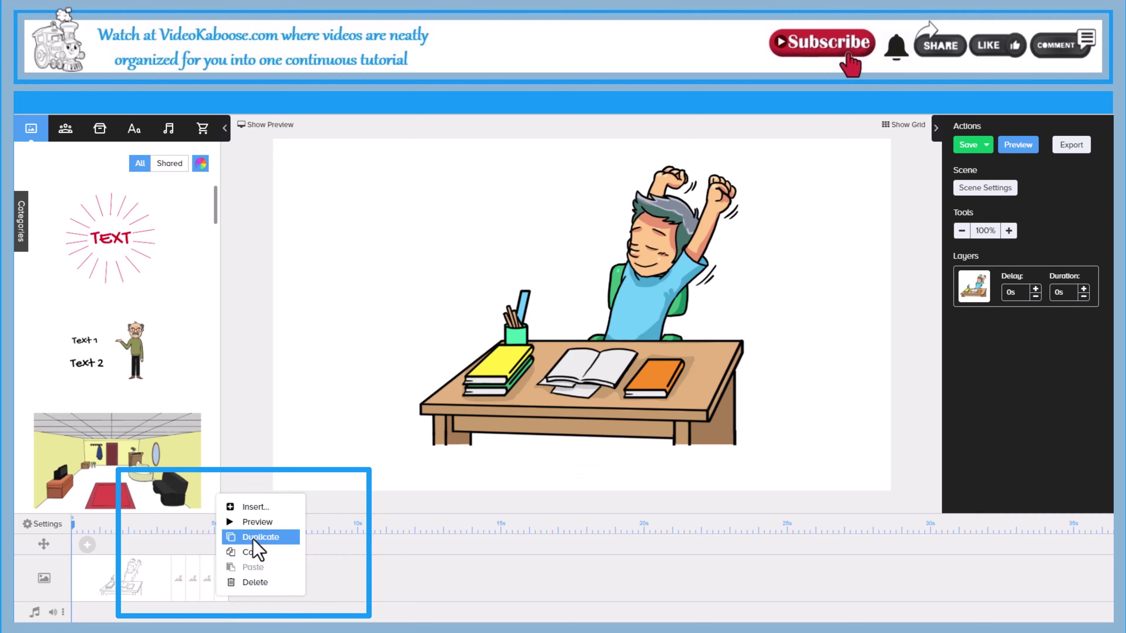
click(257, 541)
right_click(234, 594)
click(270, 540)
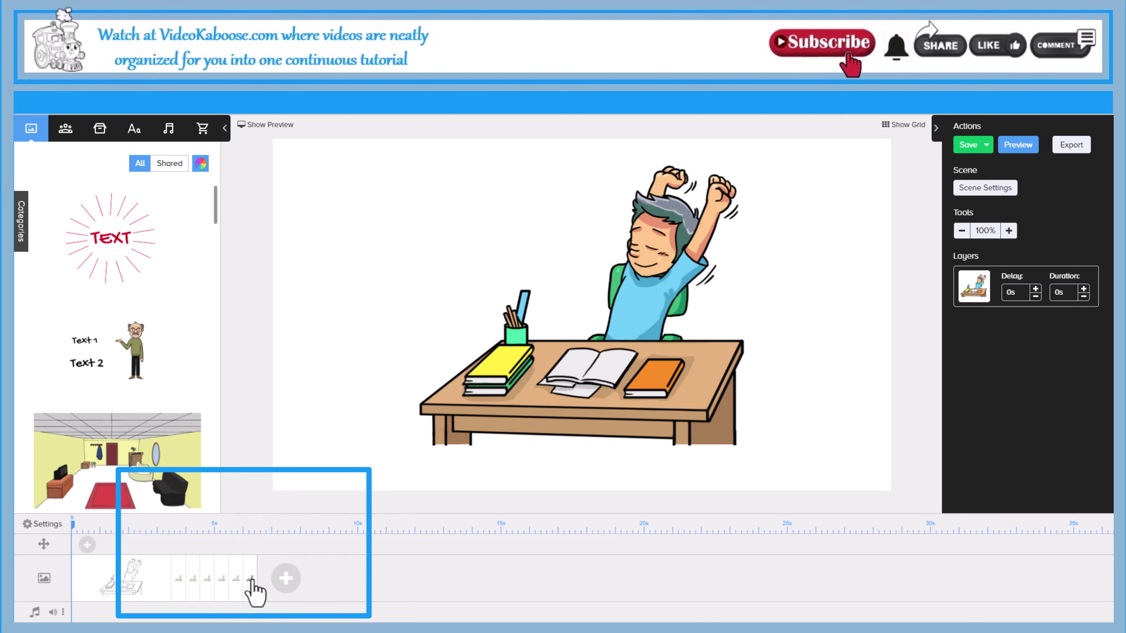
right_click(251, 584)
click(283, 529)
right_click(264, 590)
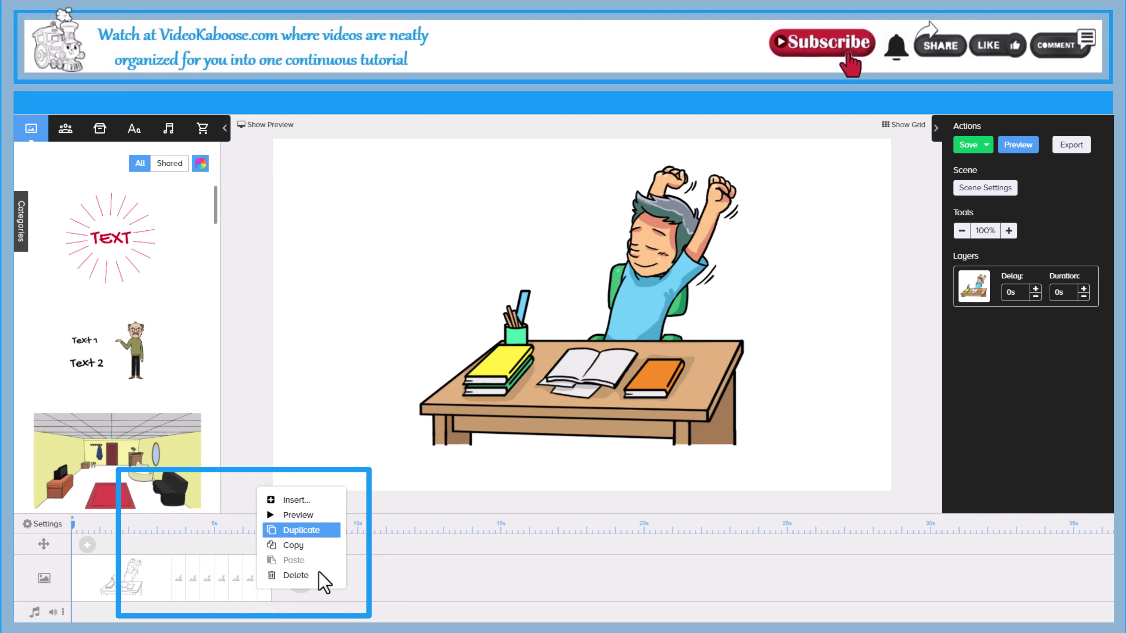
click(310, 528)
right_click(277, 581)
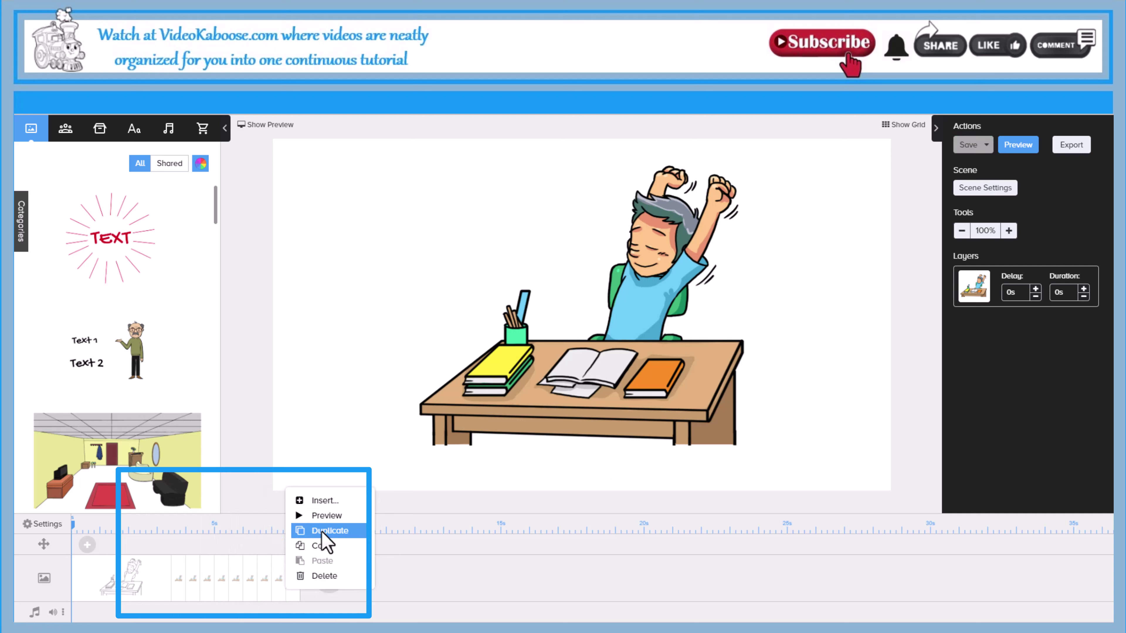
click(321, 532)
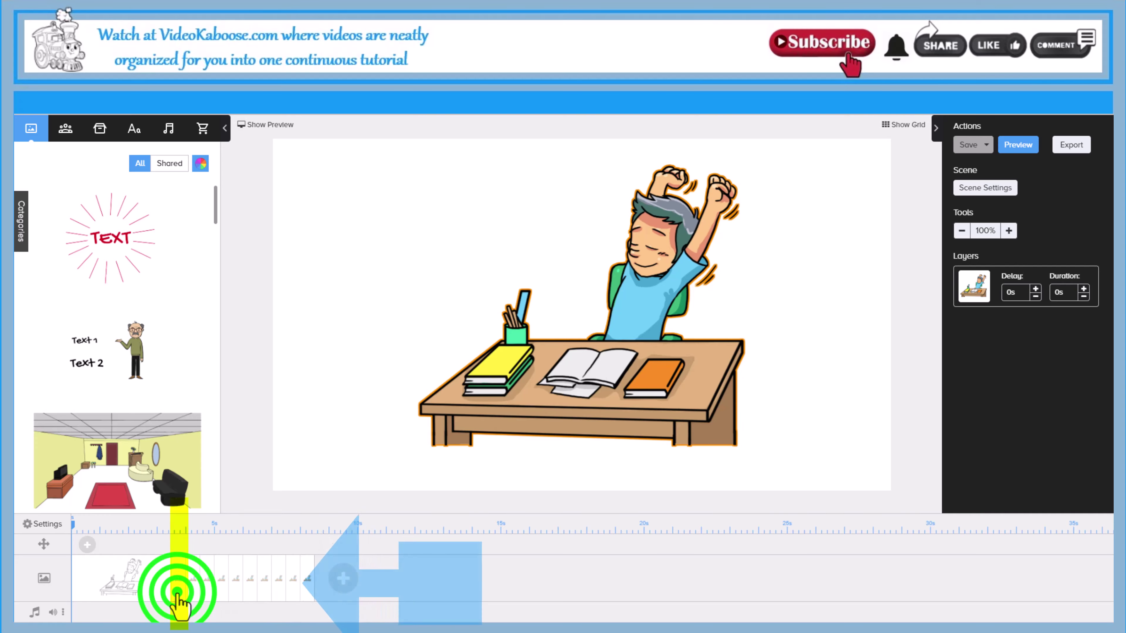
Step: Set the opacity of the boy image in the first coloured scene to 10% and apply it
click(667, 164)
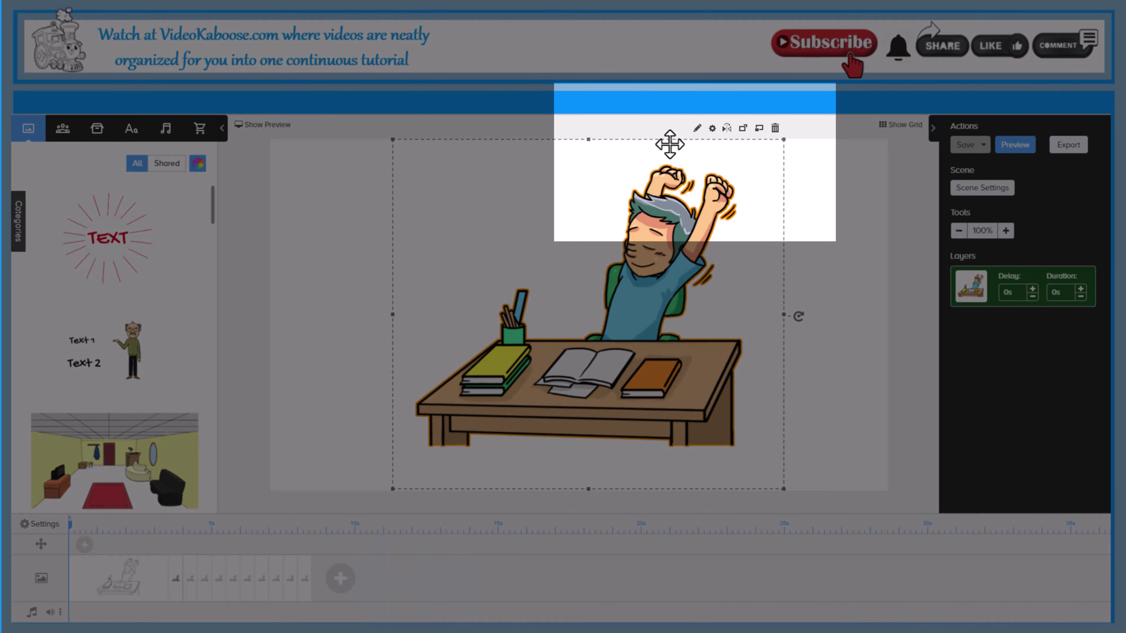
click(711, 129)
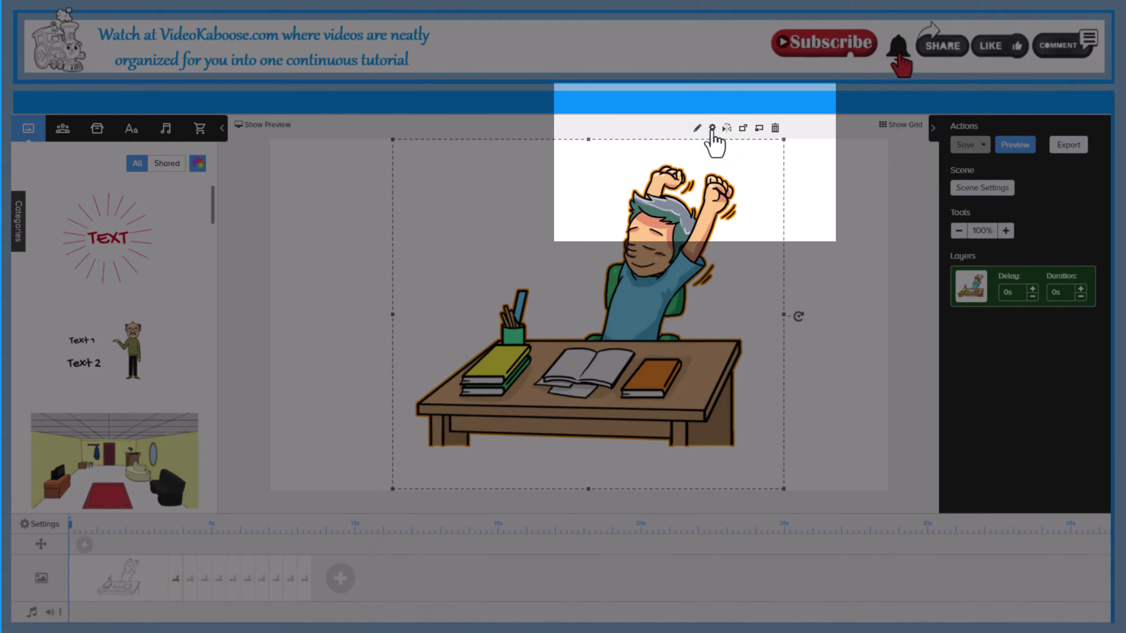
click(625, 326)
key(BackSpace)
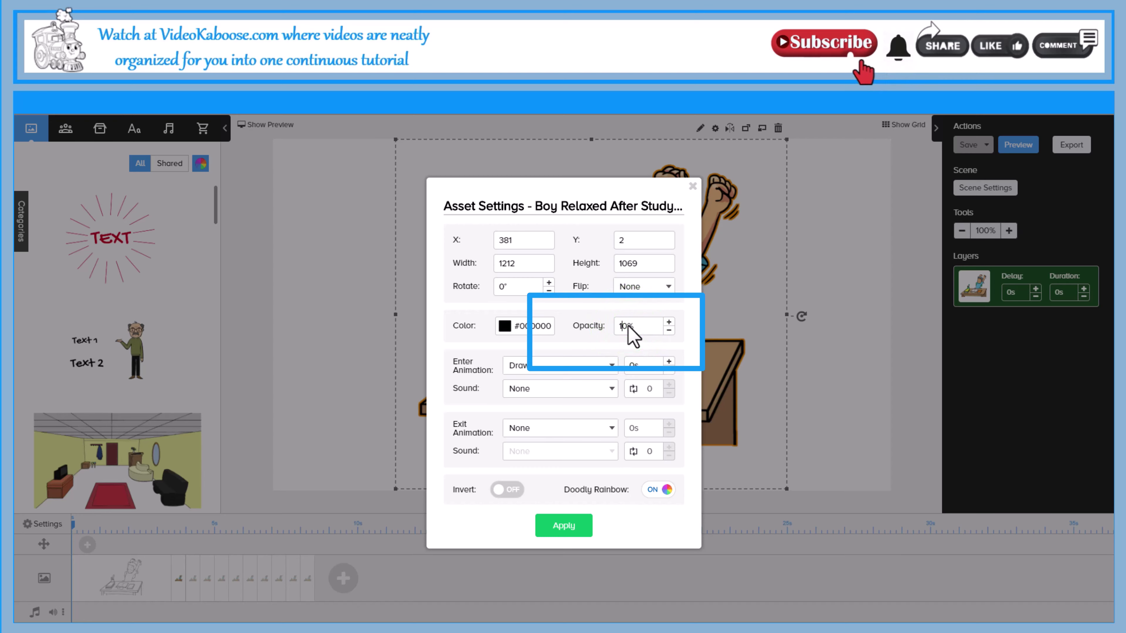
click(564, 525)
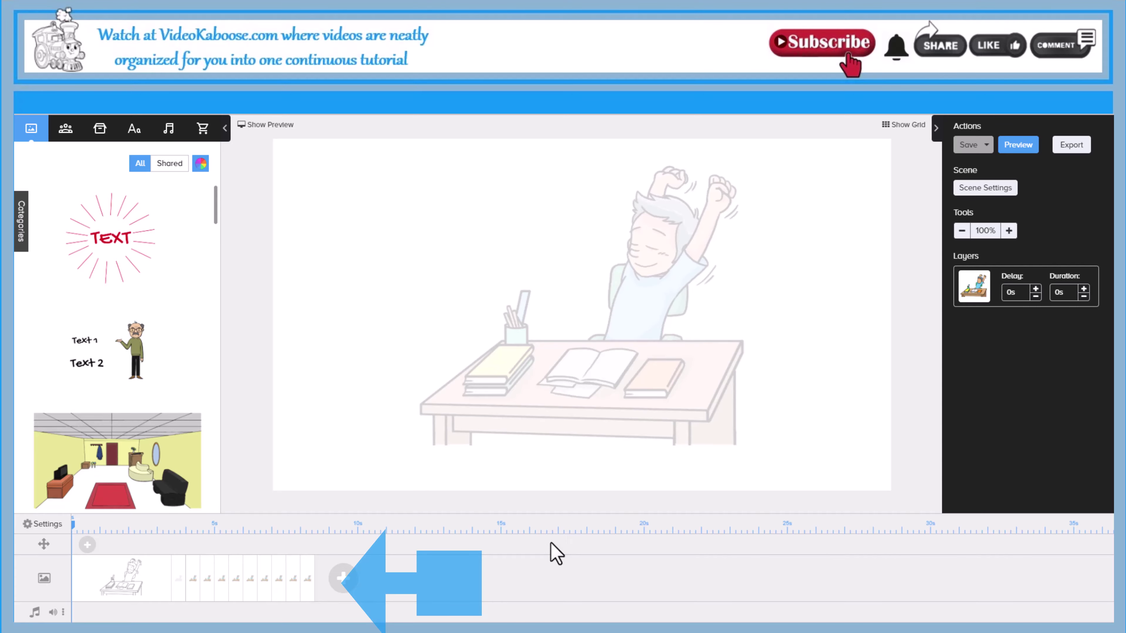
Step: Set the opacity of the boy image in the second coloured scene to 20% and apply it
click(191, 585)
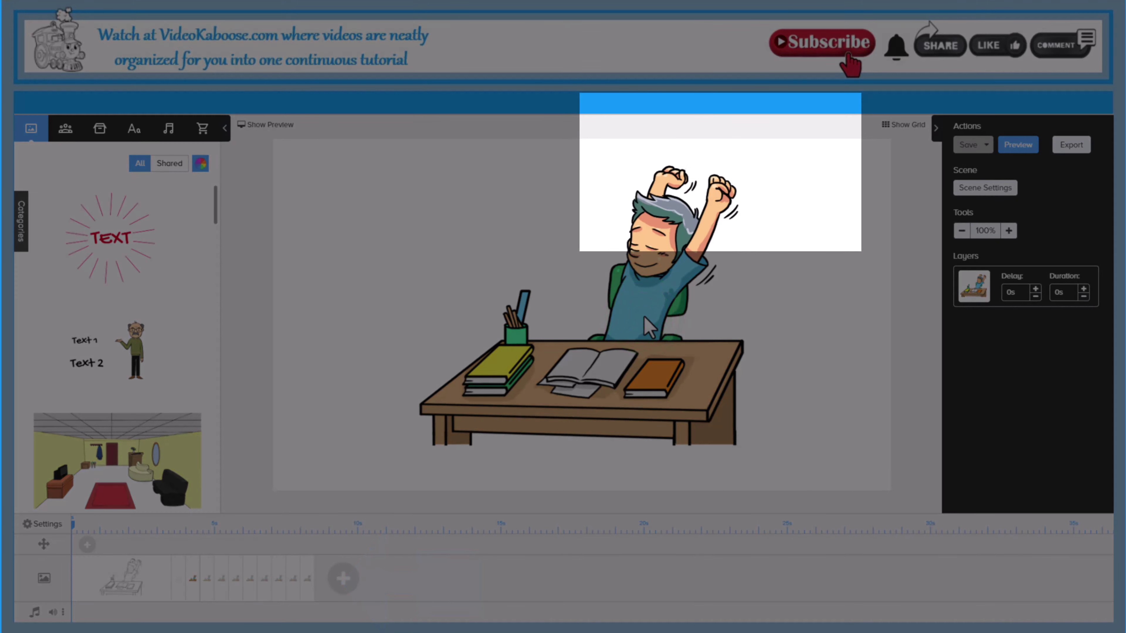
click(645, 317)
click(714, 133)
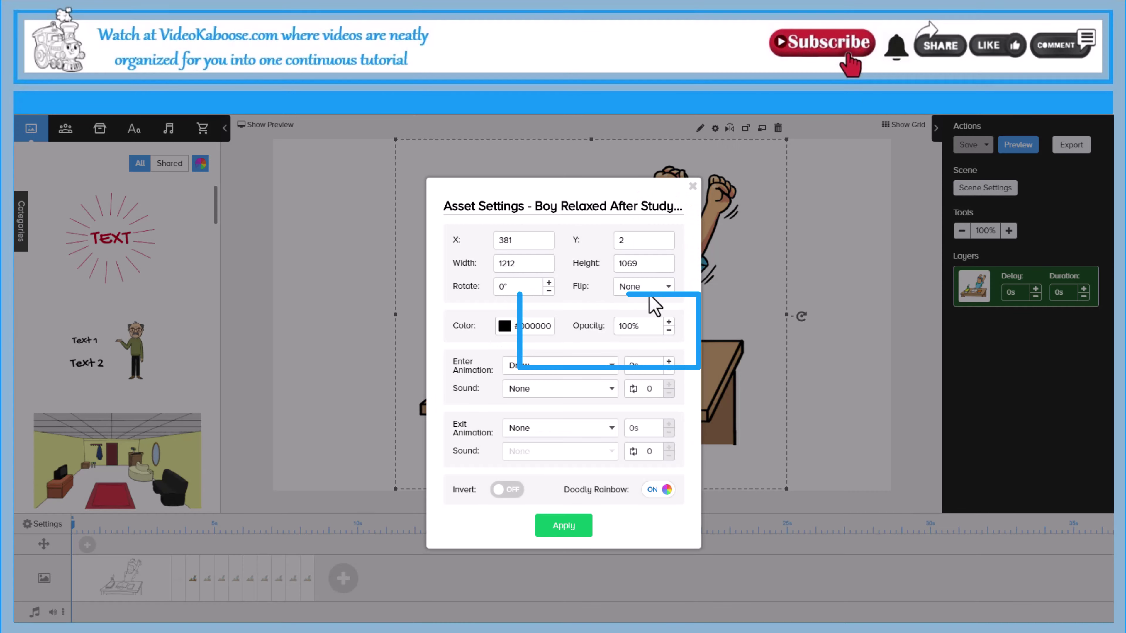
click(629, 327)
key(BackSpace)
key(BackSpace)
text(2)
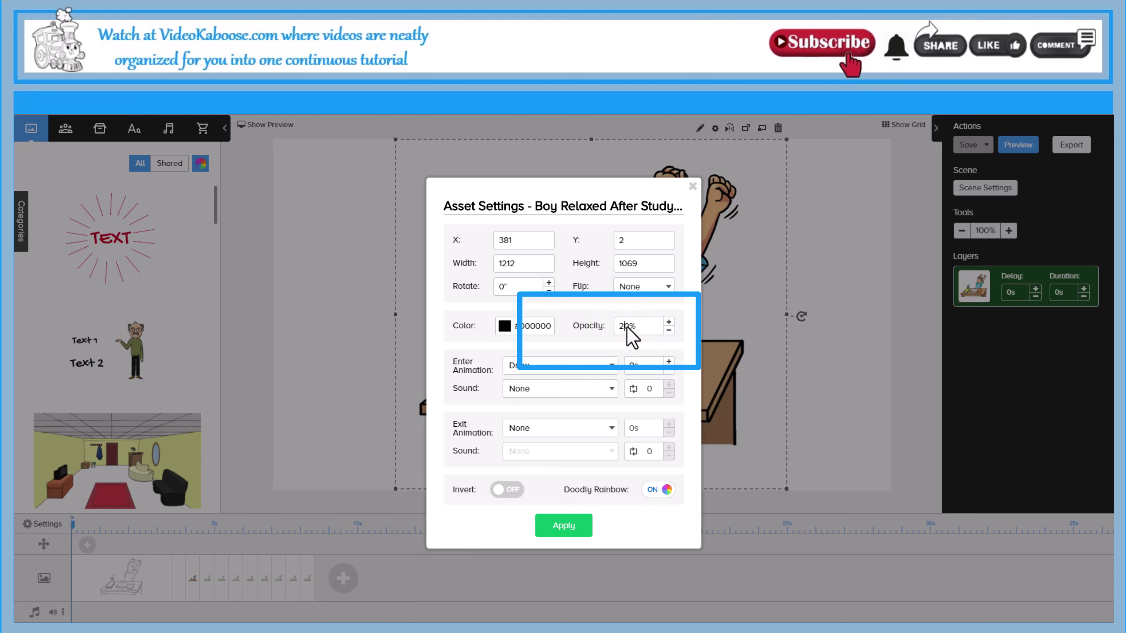
click(564, 527)
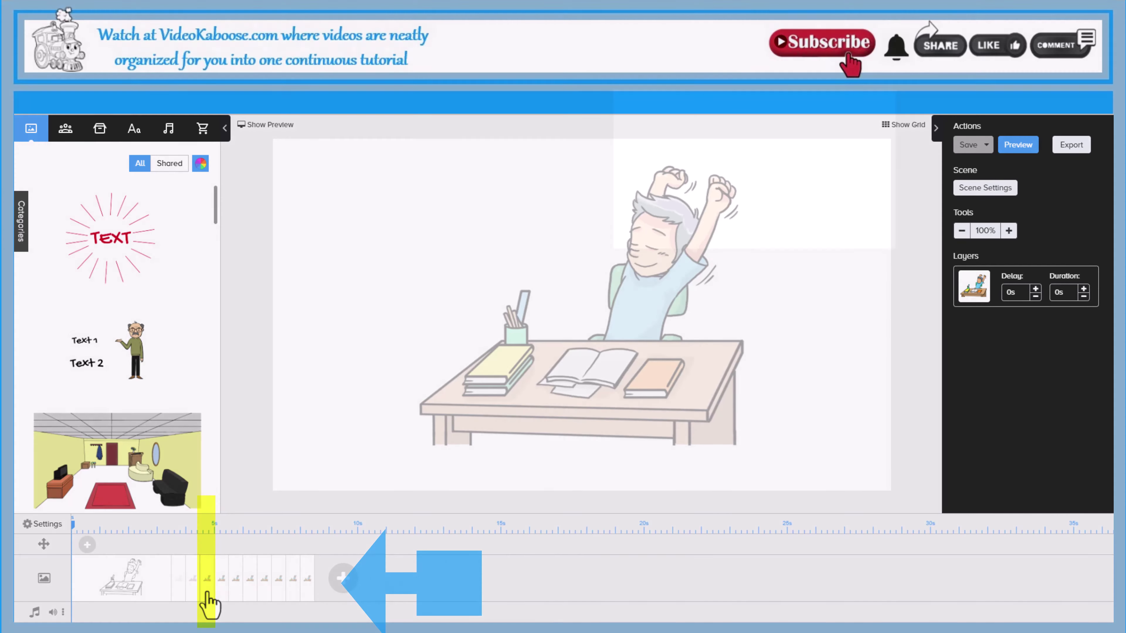
Step: Set the opacity of the boy image in the third coloured scene to 30% and apply it
click(208, 602)
click(638, 265)
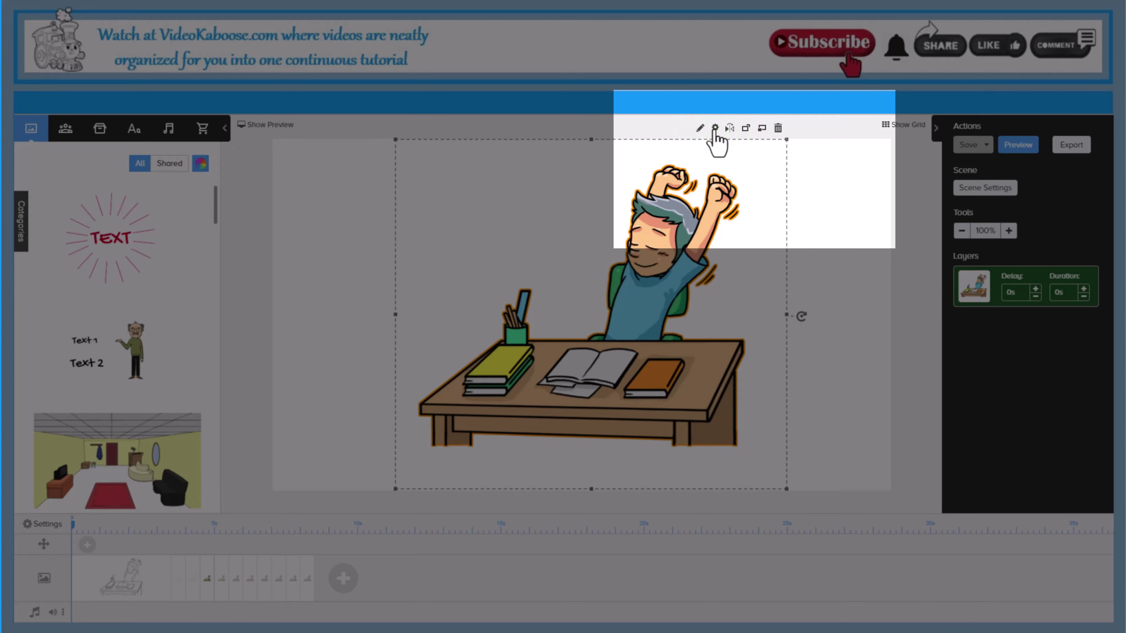
click(715, 129)
double_click(626, 326)
text(30)
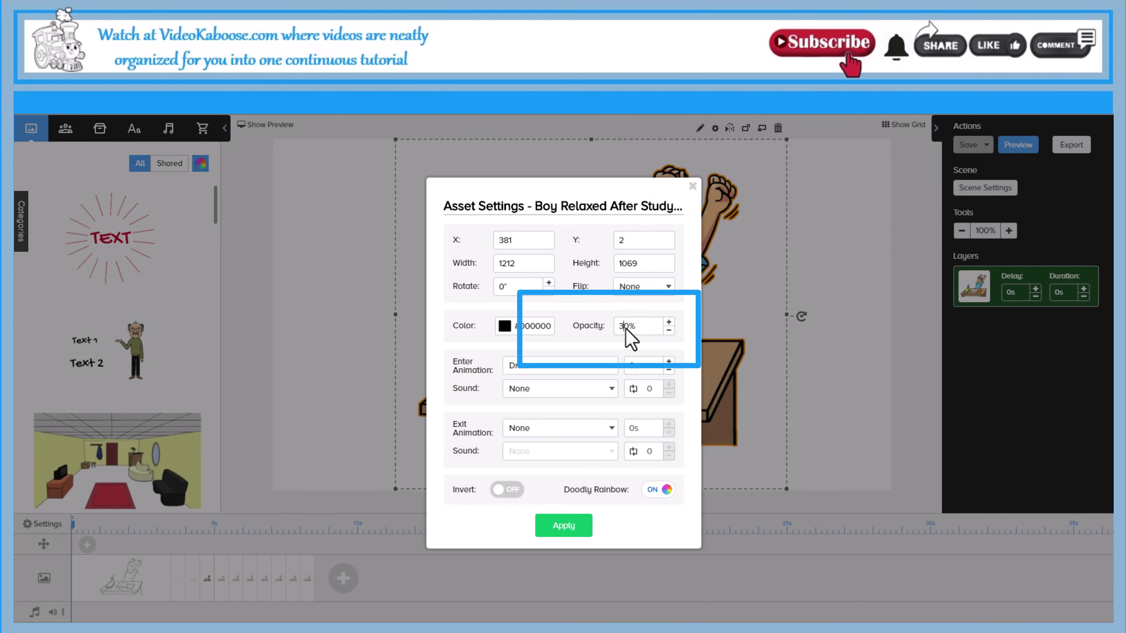
click(564, 525)
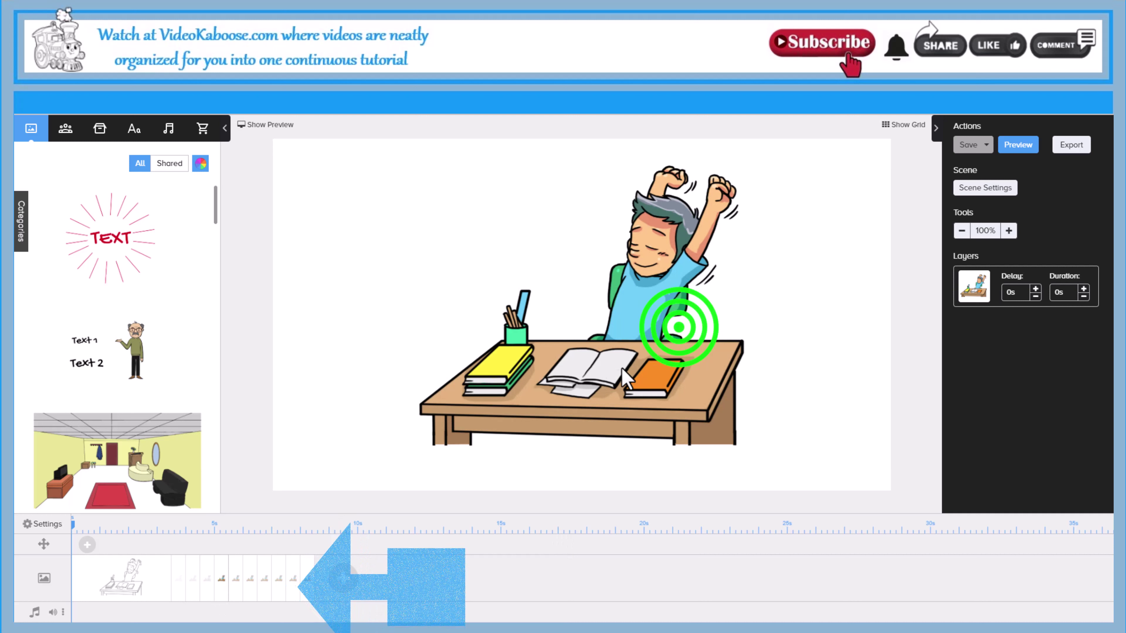
Step: Set the opacity of the boy image in the fourth coloured scene to 40% and apply it
click(672, 339)
click(715, 128)
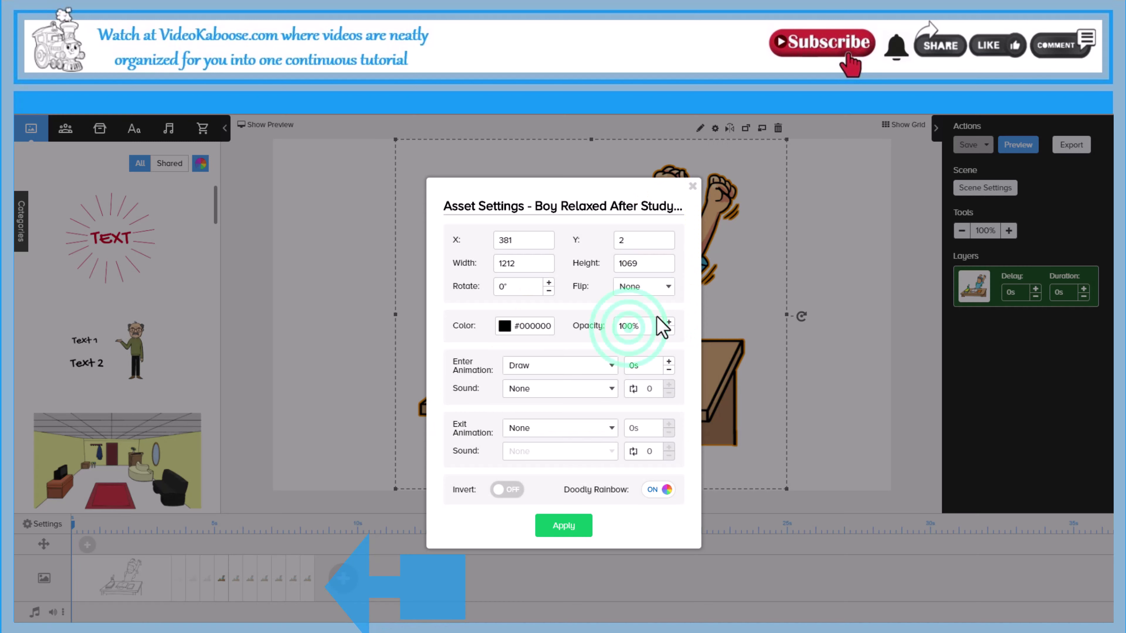
click(629, 327)
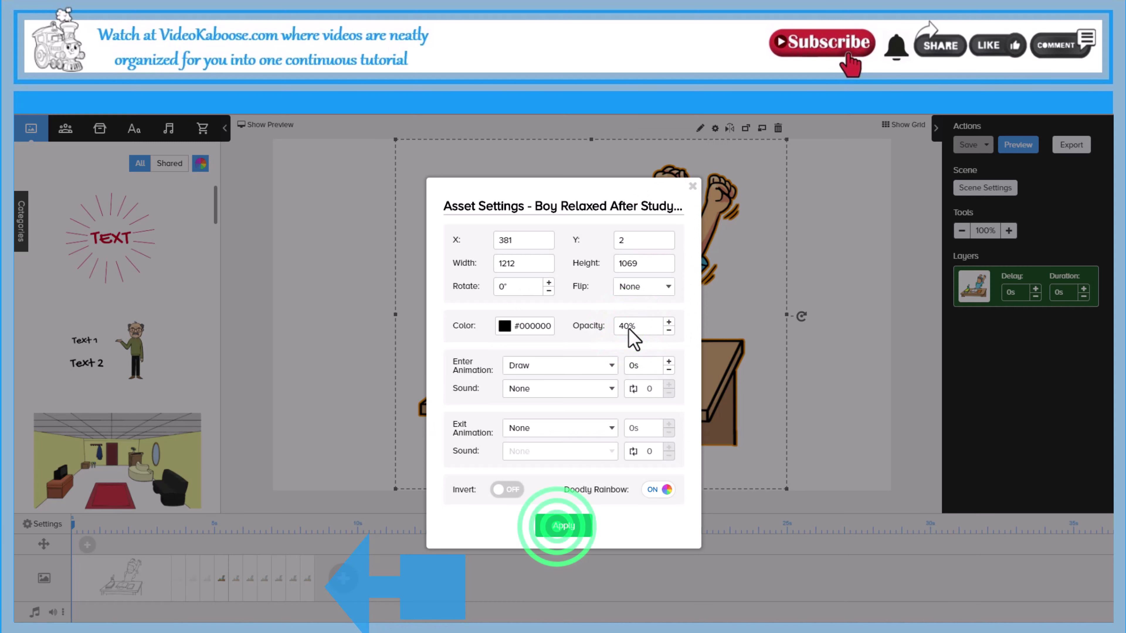
click(560, 527)
Step: Reduce the boy image's opacity in the fifth coloured scene to continue the progression, and set it to 60% in the sixth
click(591, 352)
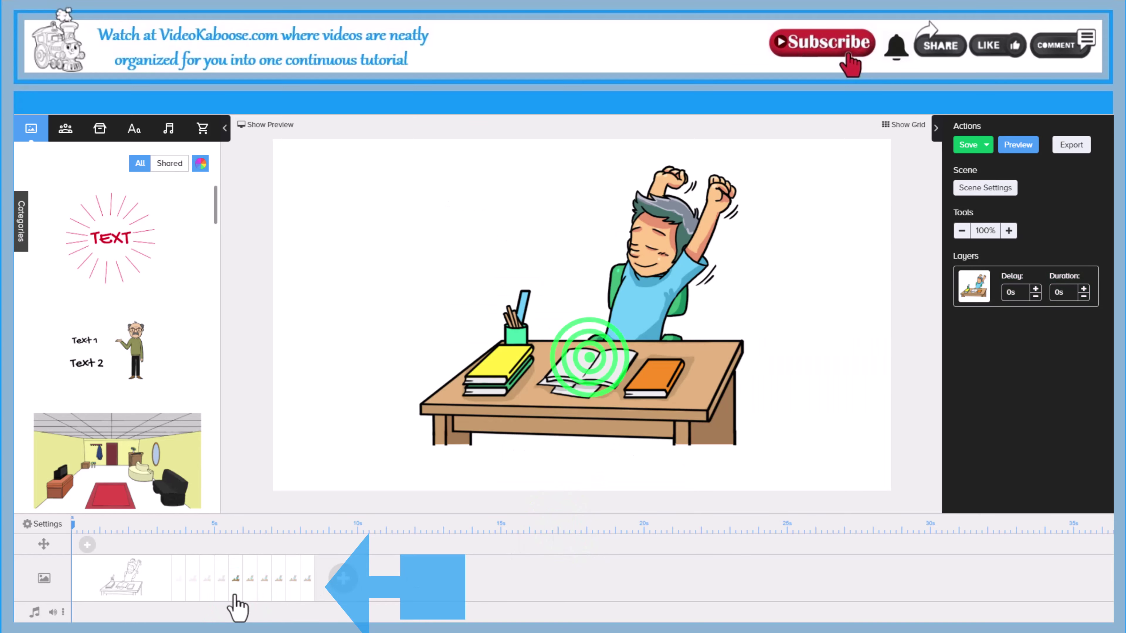
click(714, 129)
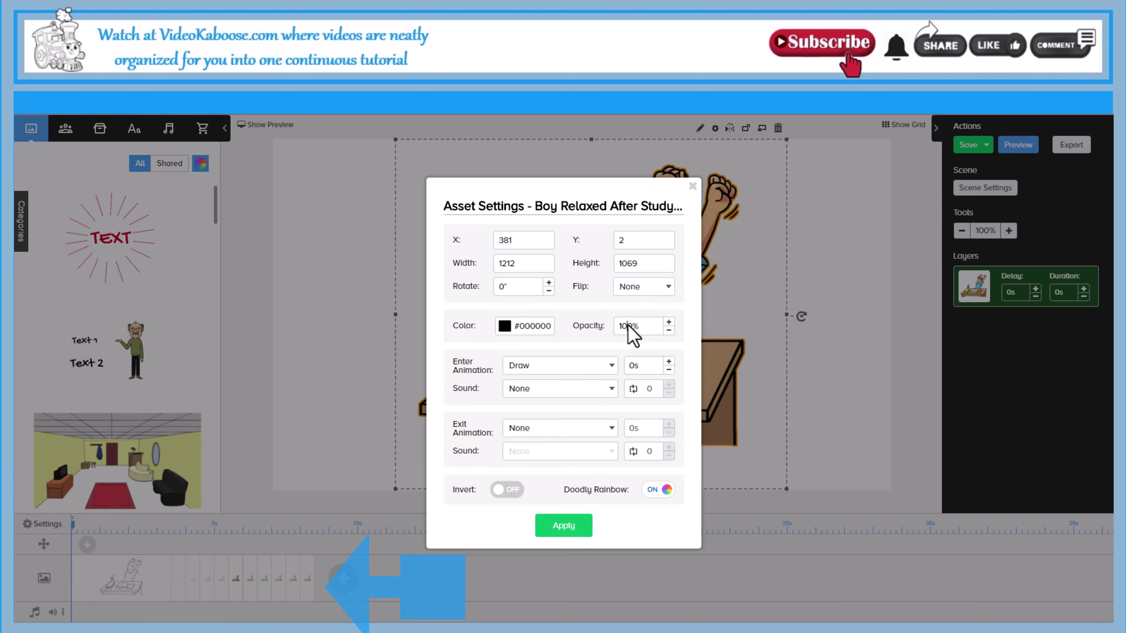
click(564, 526)
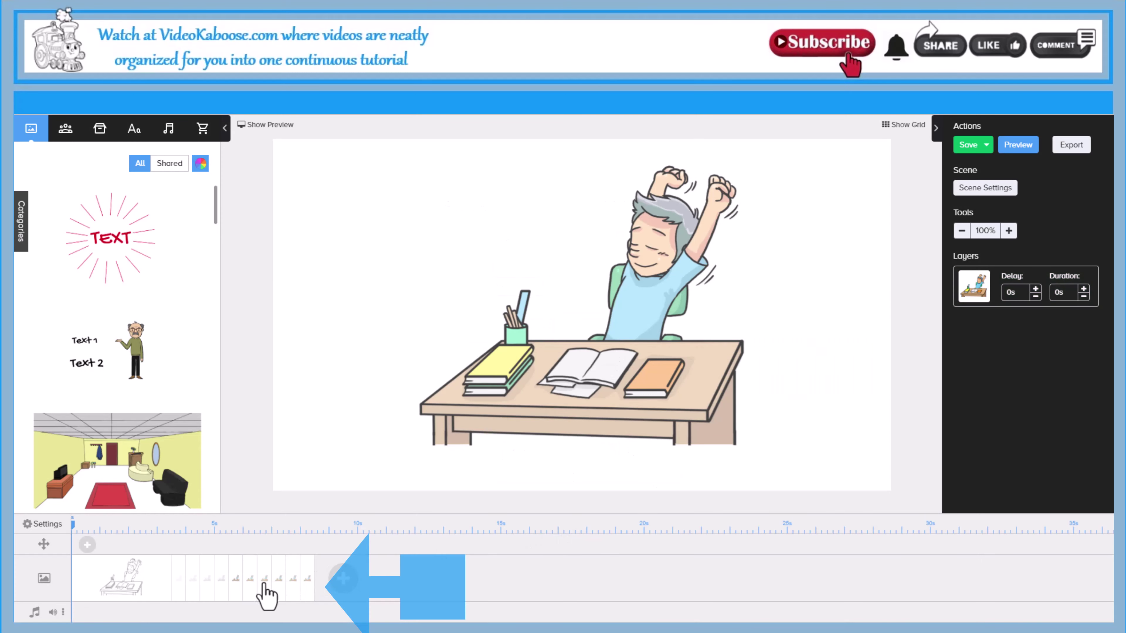
click(672, 301)
click(700, 128)
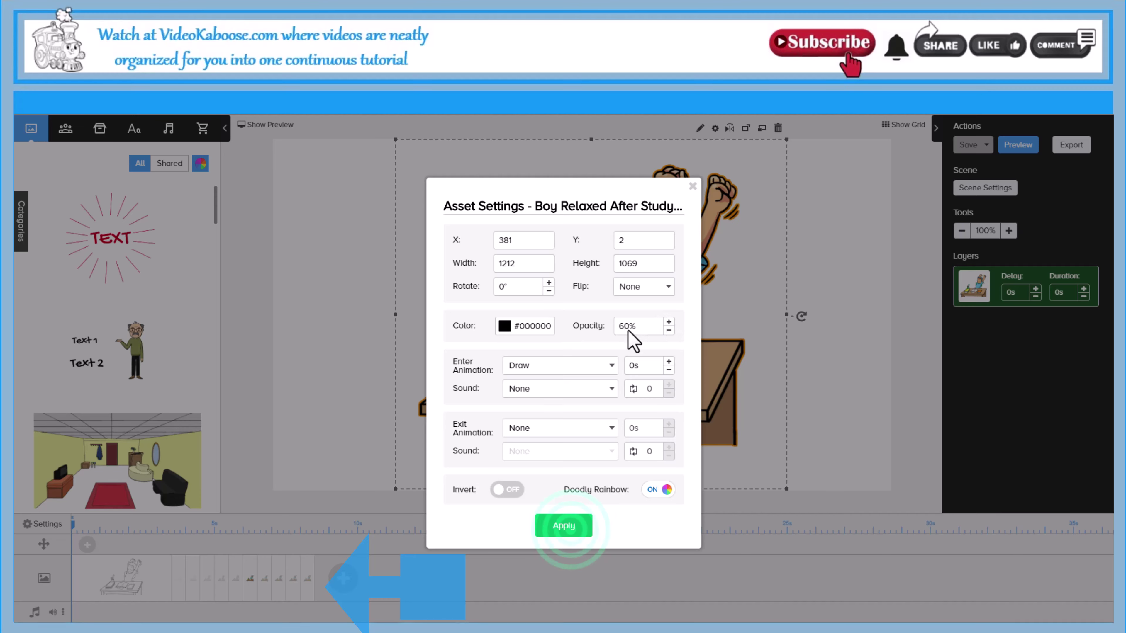
click(565, 527)
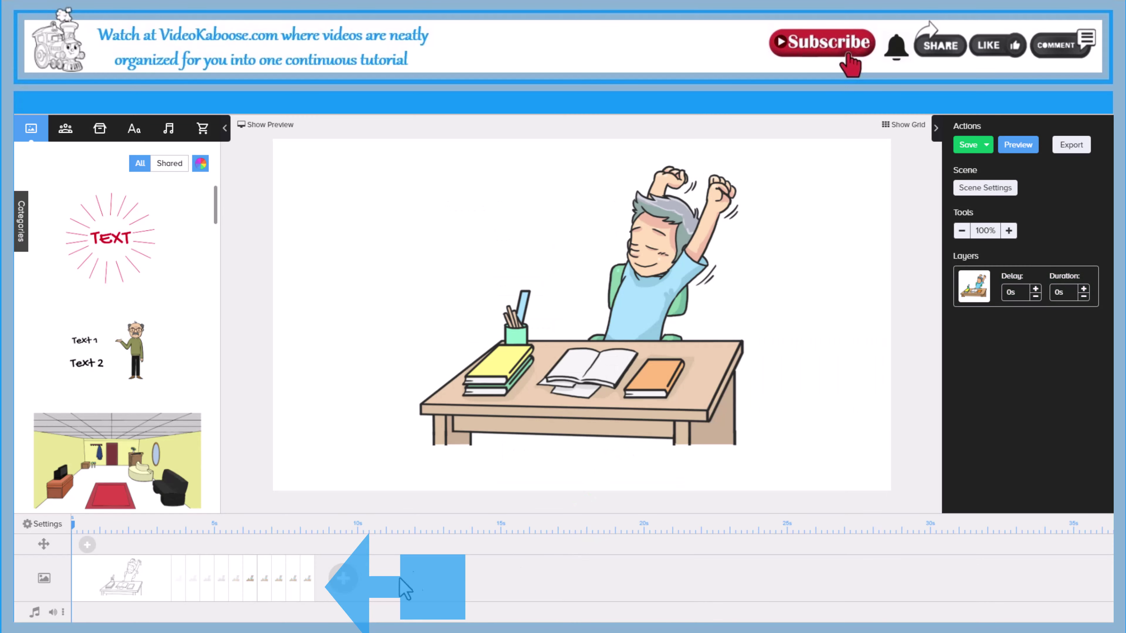
Step: Adjust the boy image's opacity in the seventh and eighth coloured scenes, continuing the even increase from scene to scene
click(657, 248)
click(715, 129)
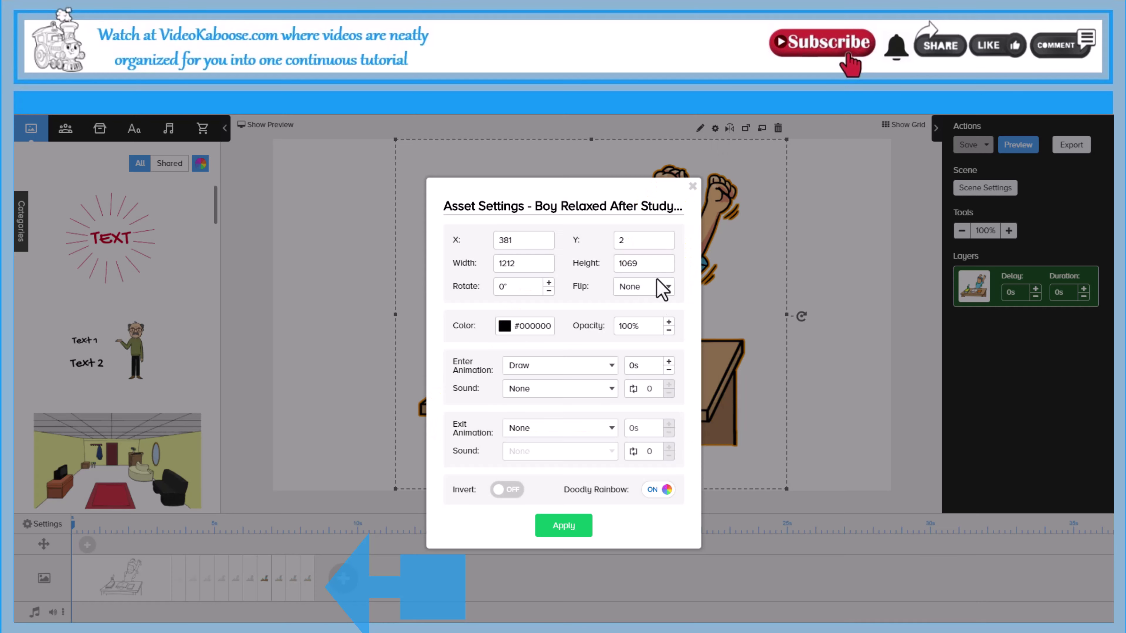
click(564, 525)
click(280, 588)
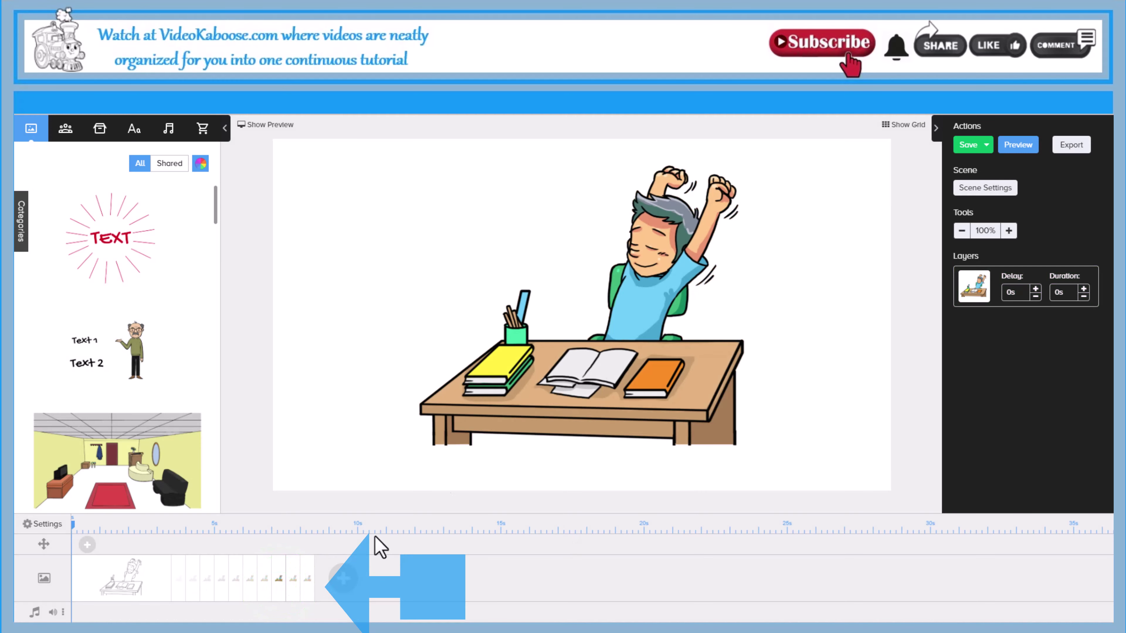
click(619, 354)
click(715, 128)
click(628, 328)
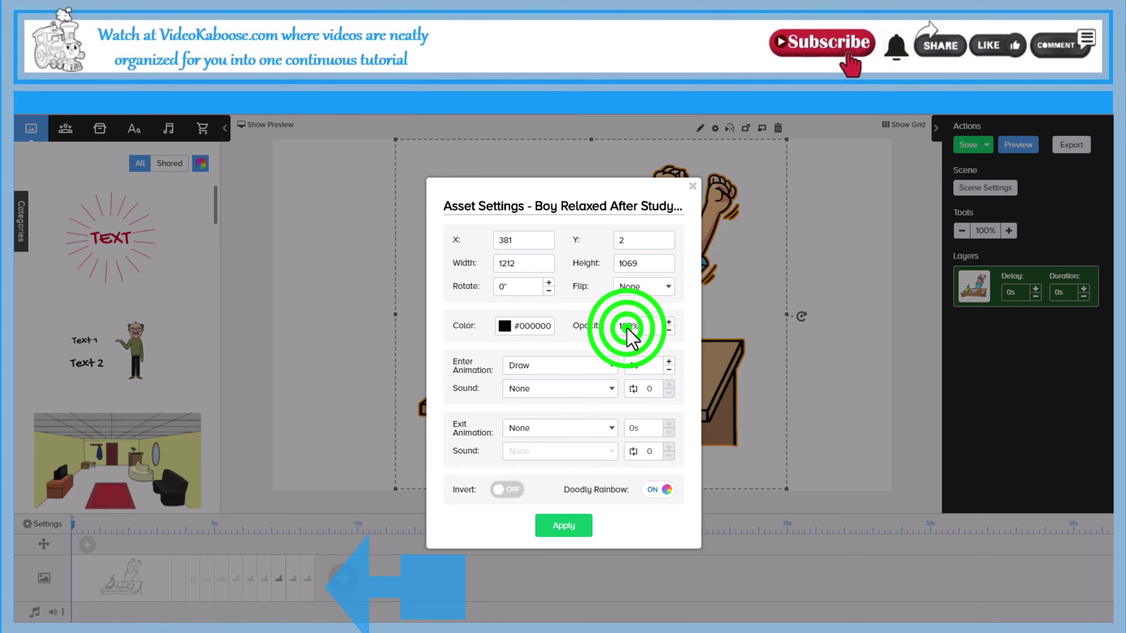
click(564, 525)
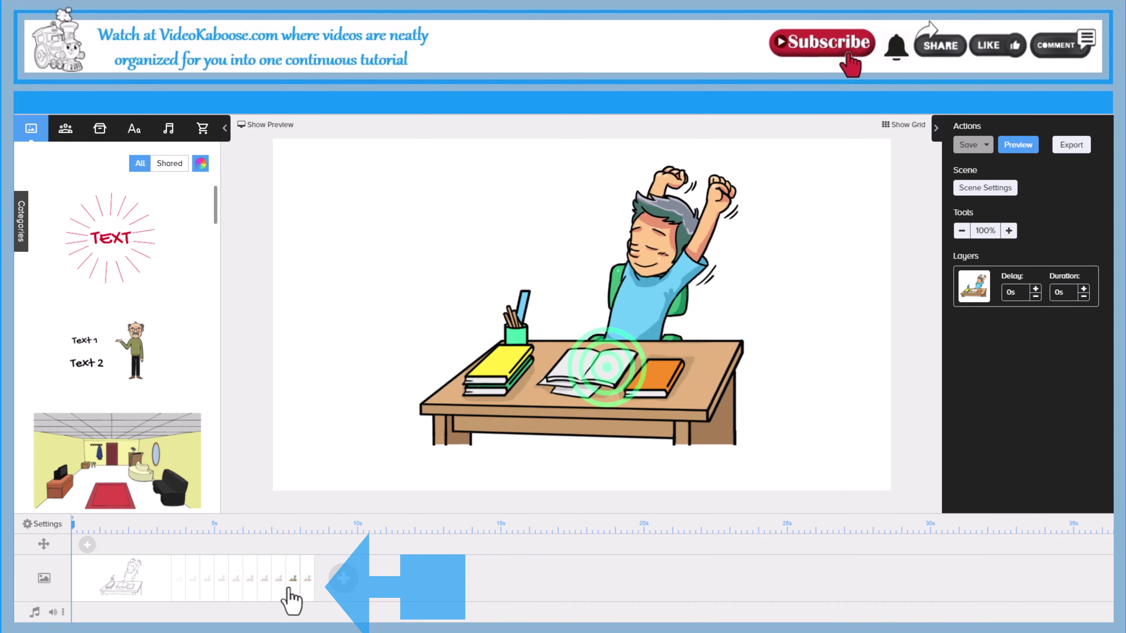
Step: Set the opacity of the boy image in the ninth coloured scene to 90% and apply it
click(605, 368)
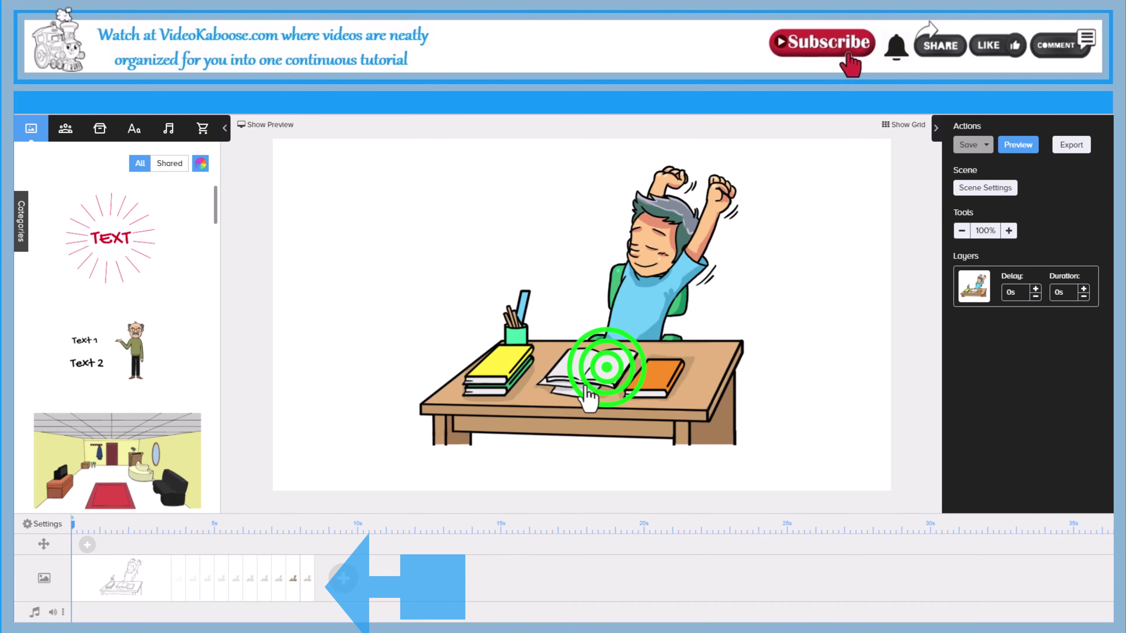
click(715, 128)
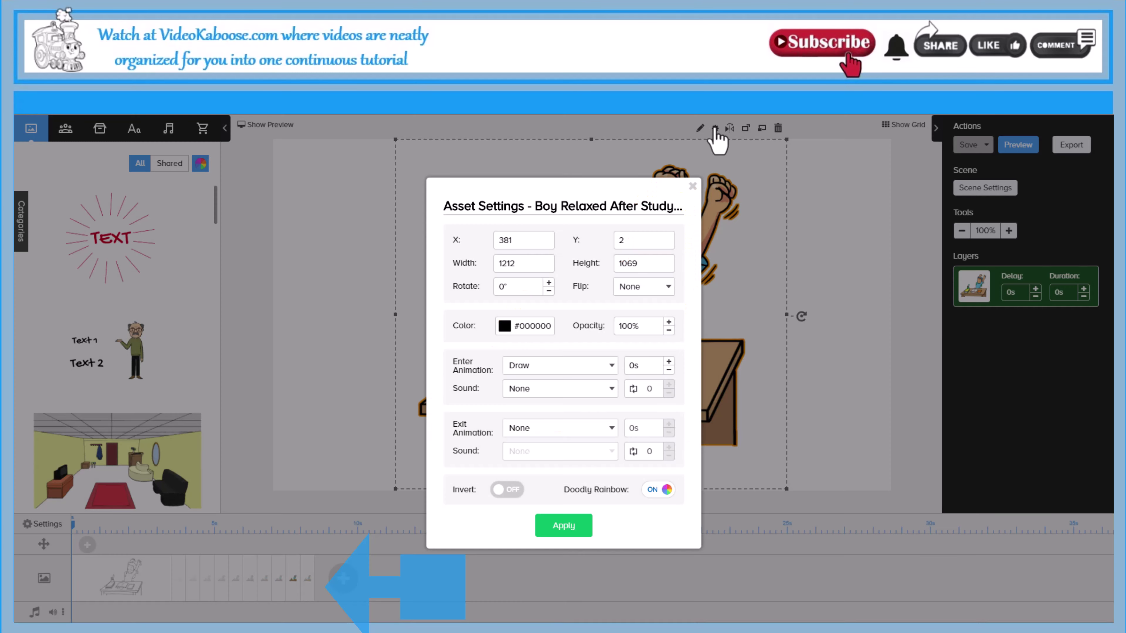
click(625, 327)
click(563, 525)
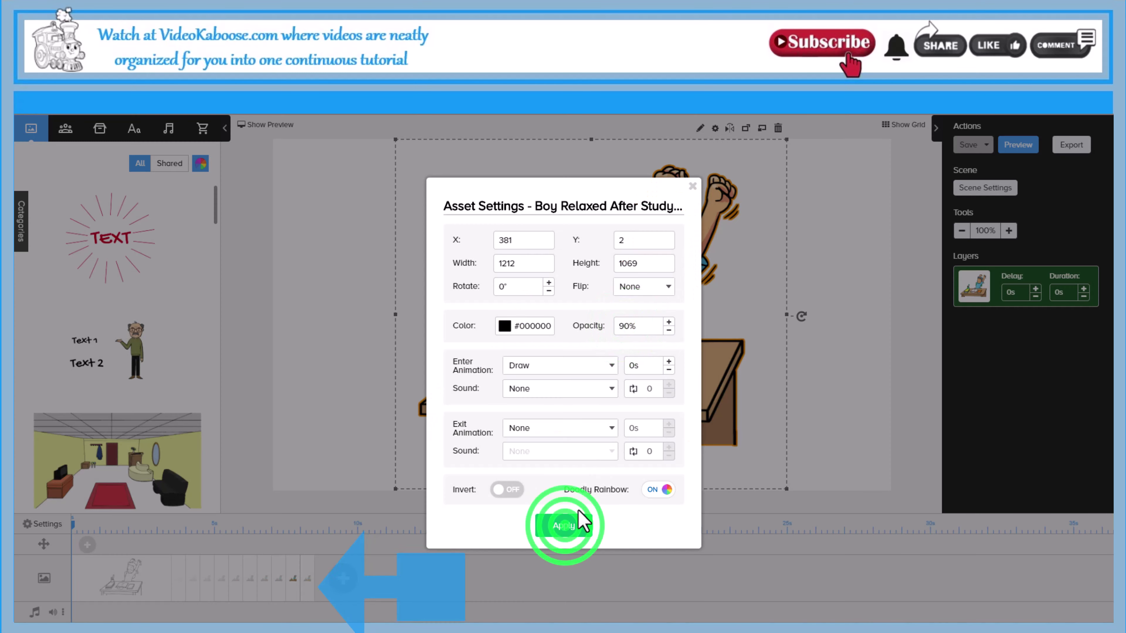
Step: Check that the boy image in the last coloured scene has 100% opacity and apply its asset settings
click(304, 579)
click(715, 129)
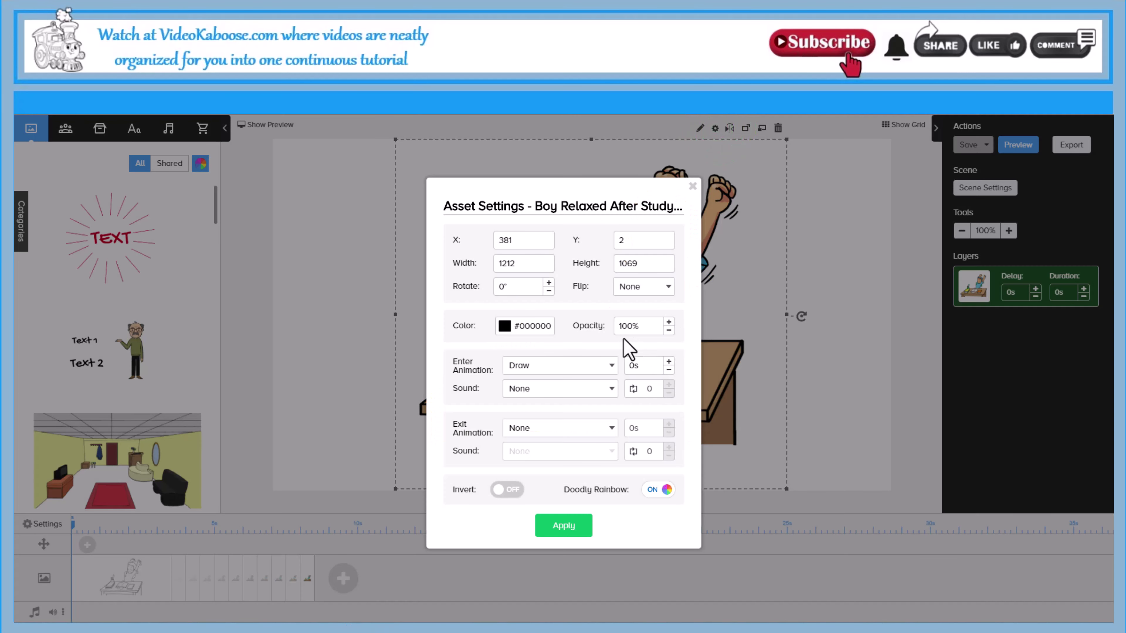
click(564, 526)
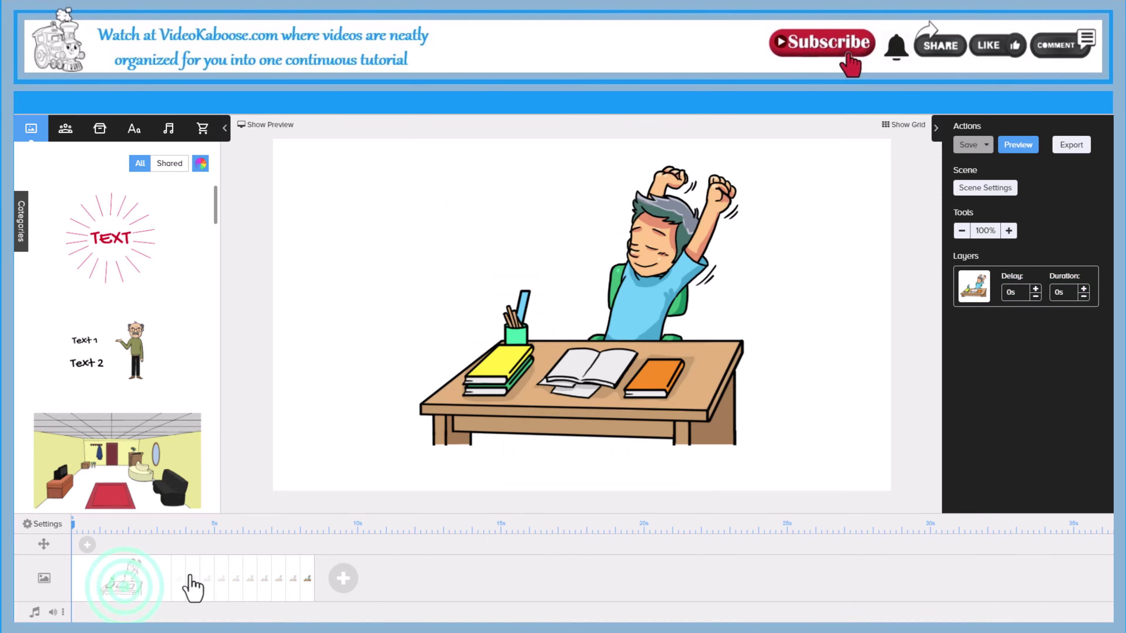
Step: Go through the scenes in order from the black-and-white drawing to review how the colour builds up
click(126, 585)
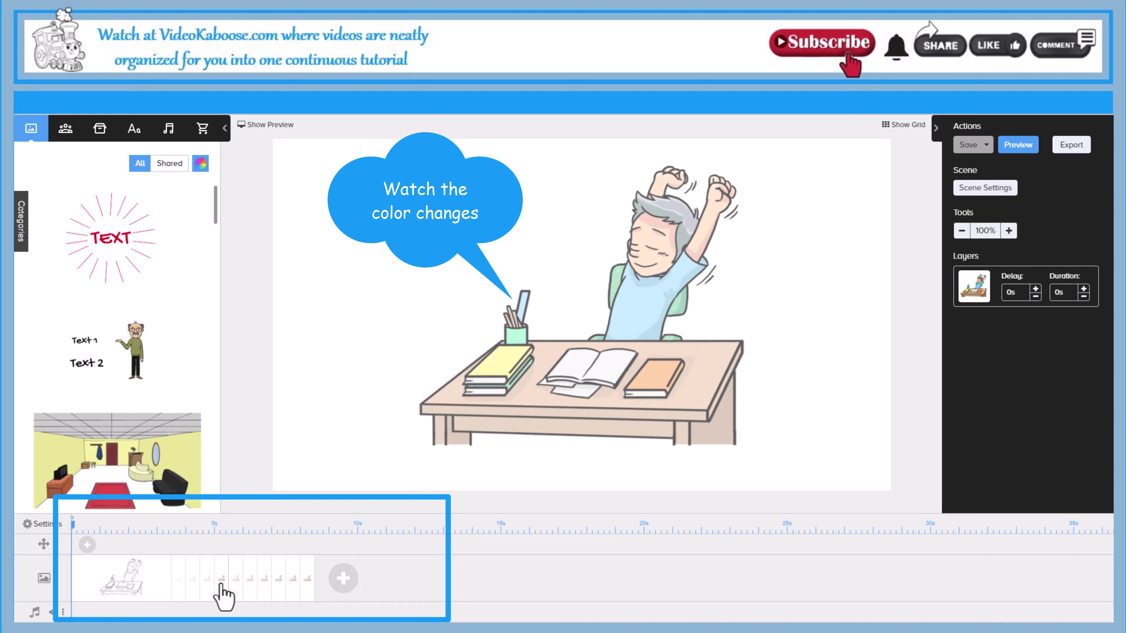
click(234, 579)
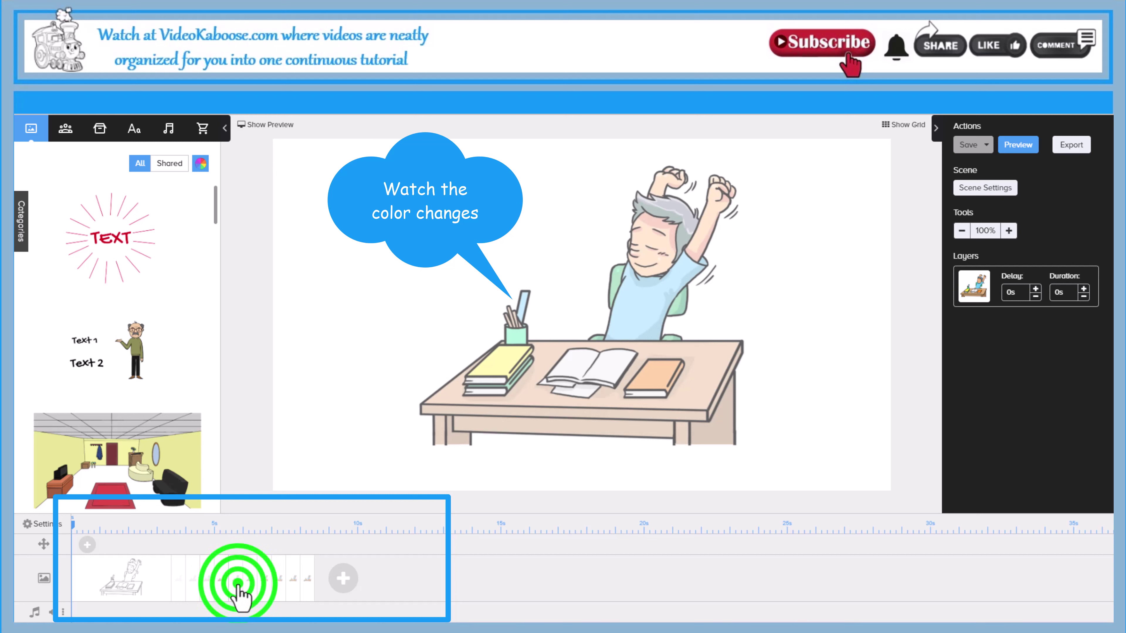